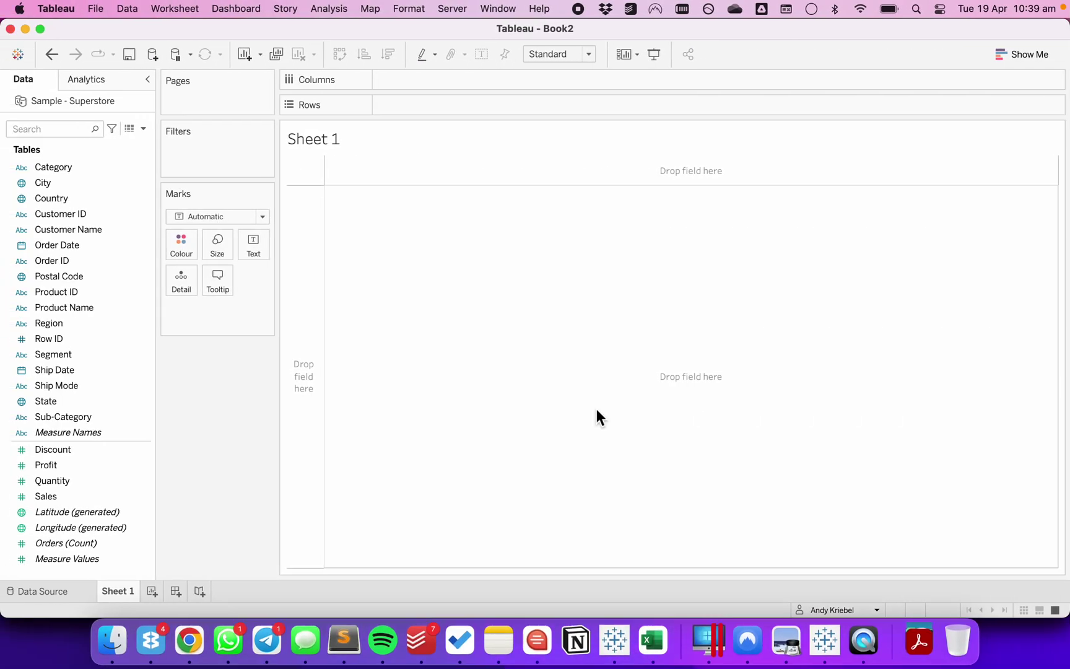
- Create a Date-type parameter 'Select a Date' and show its control, defaulting to 19/04/2022
click(144, 130)
click(136, 159)
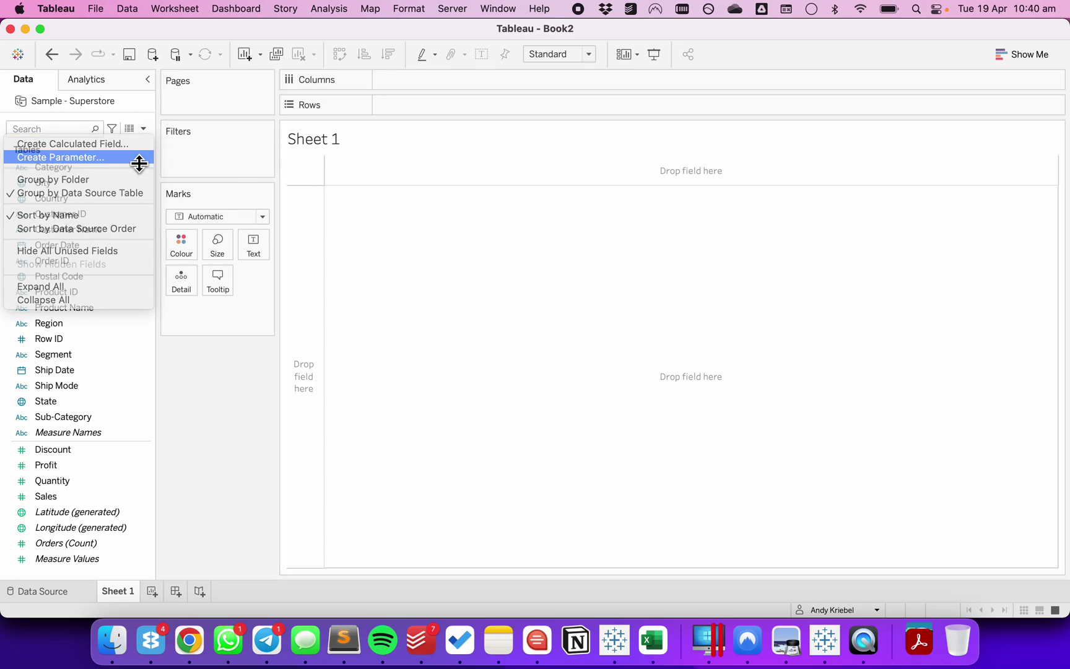
text(S)
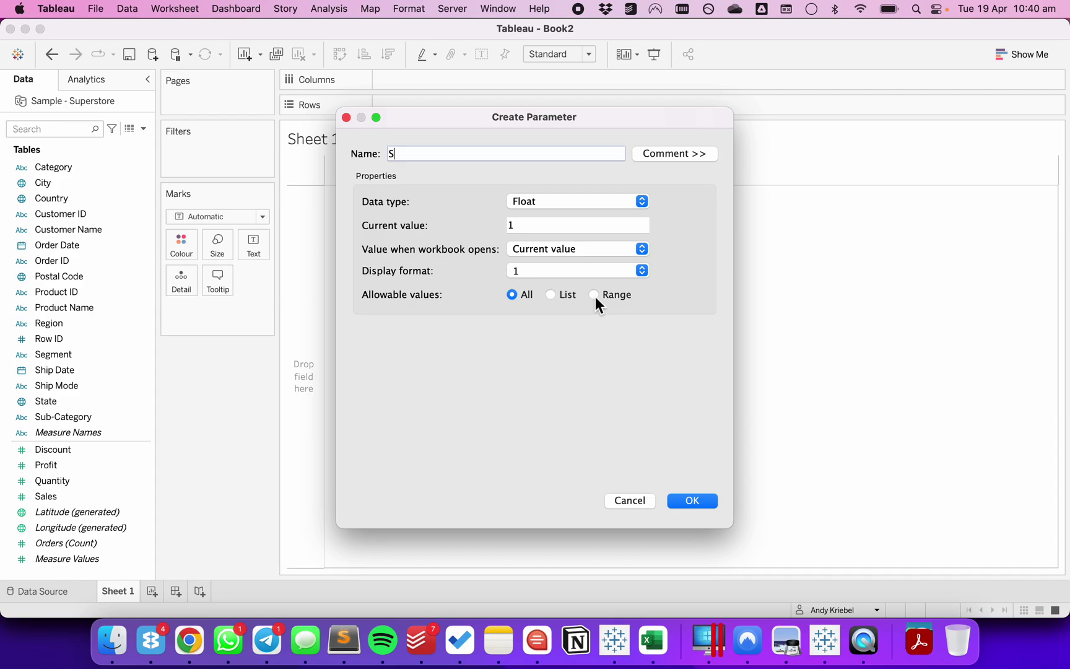
text(elect a Date)
click(596, 202)
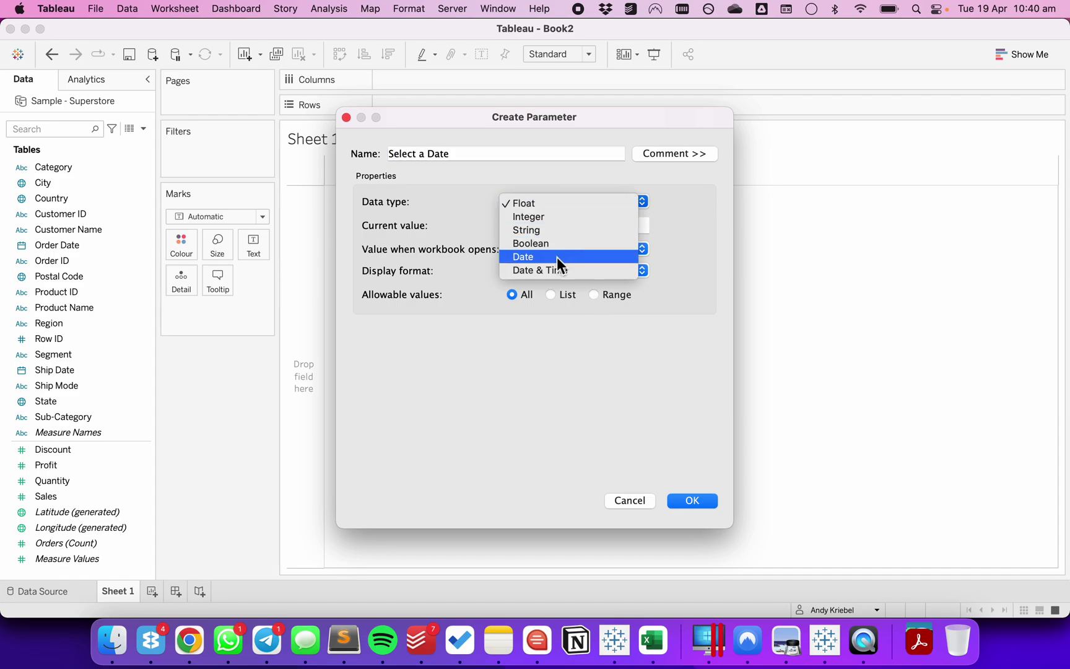
click(556, 256)
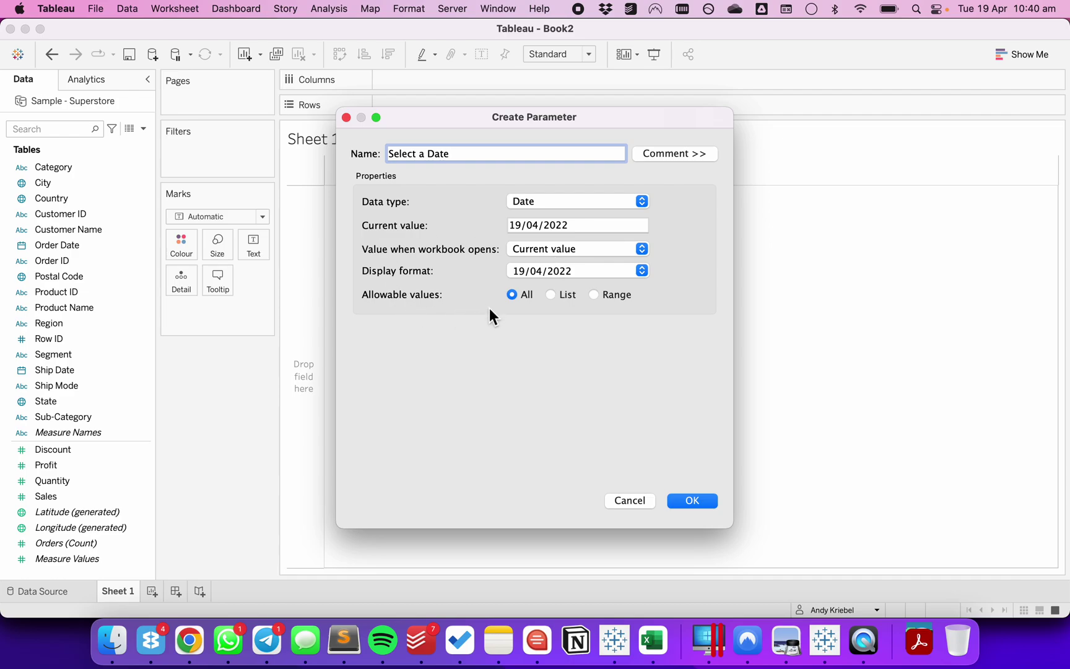
click(702, 499)
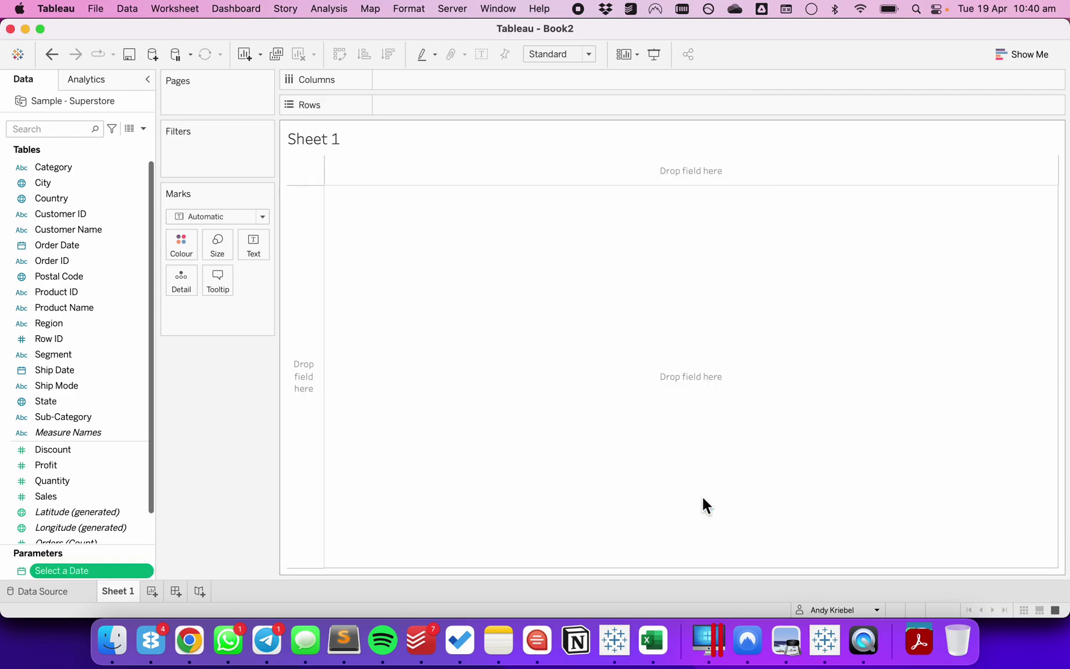
right_click(76, 567)
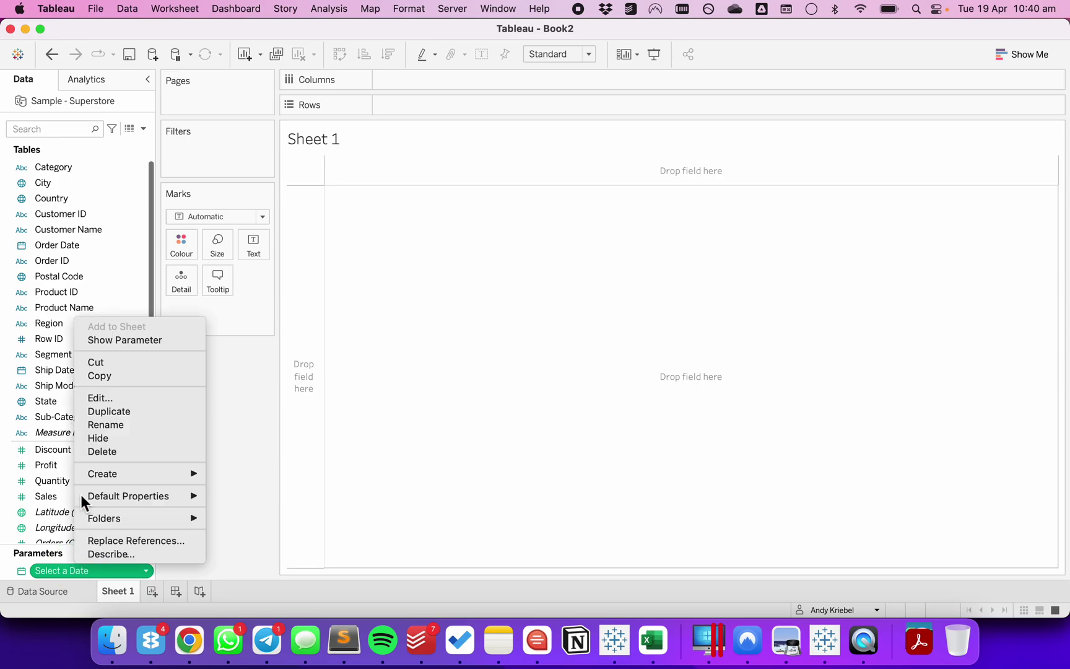
click(122, 340)
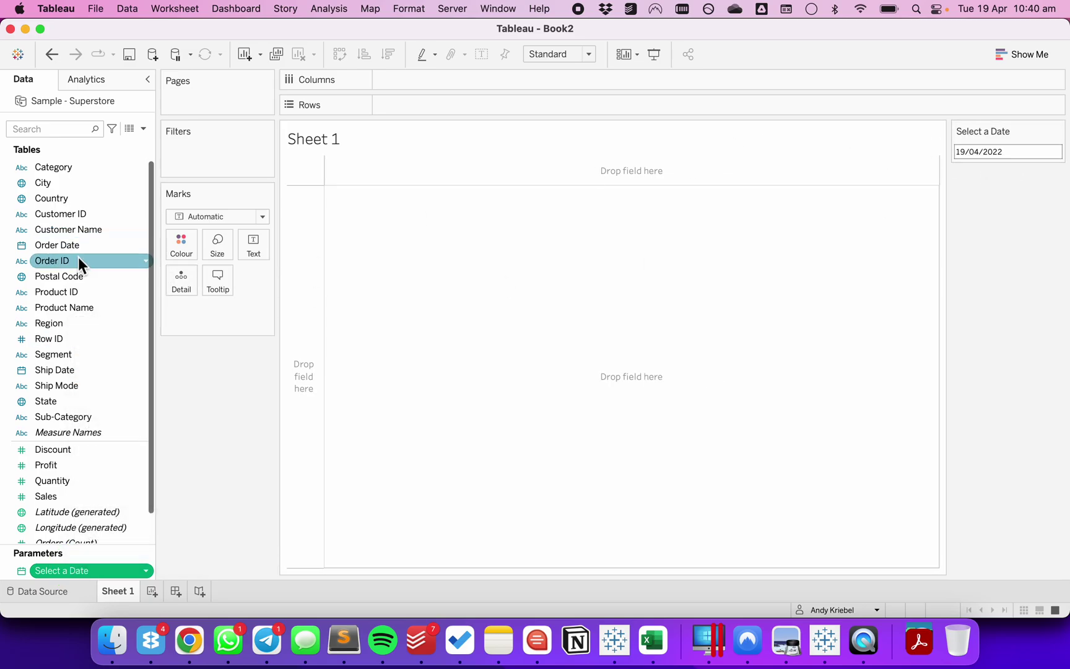
- Build a table of SUM(Sales) for each Order Date, keeping the parameter off Rows
drag(75, 246, 306, 267)
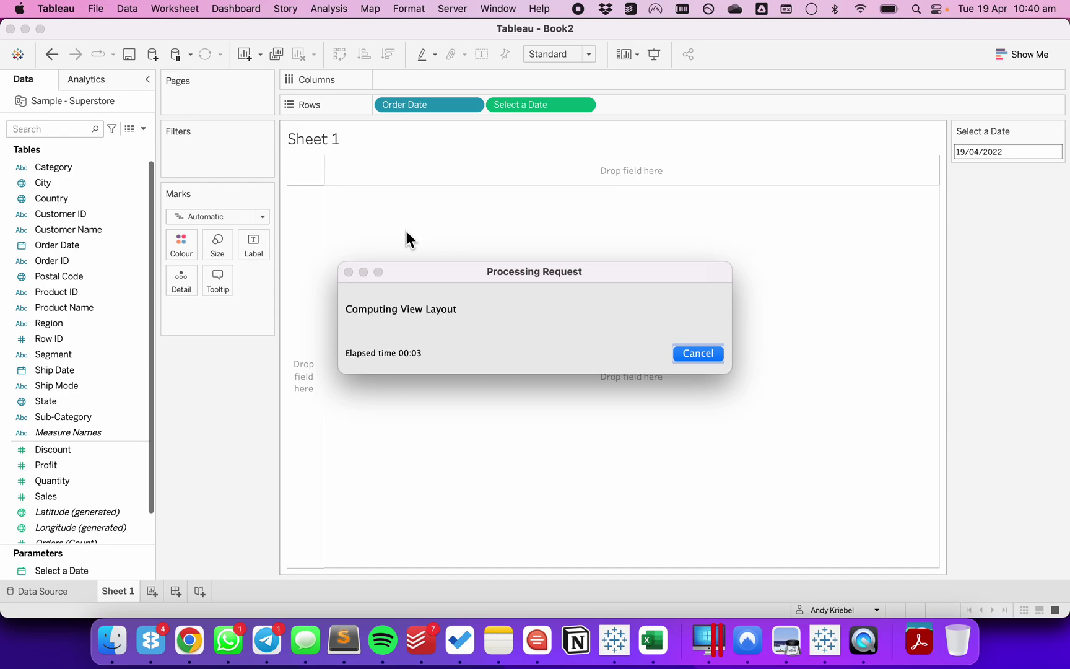
drag(514, 103, 440, 35)
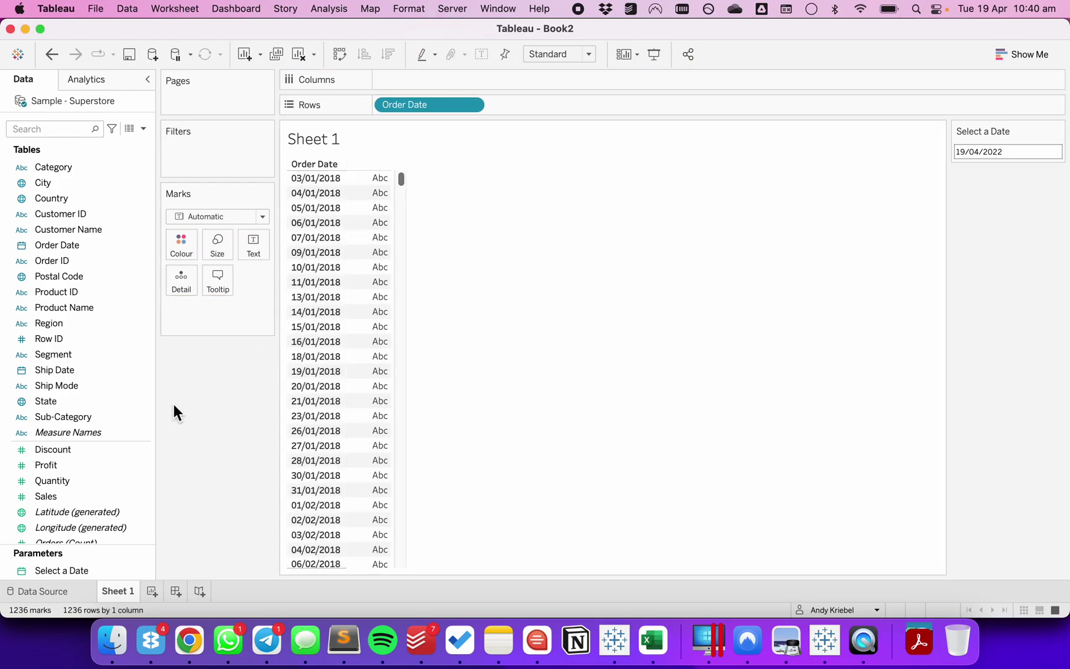
drag(81, 496, 371, 356)
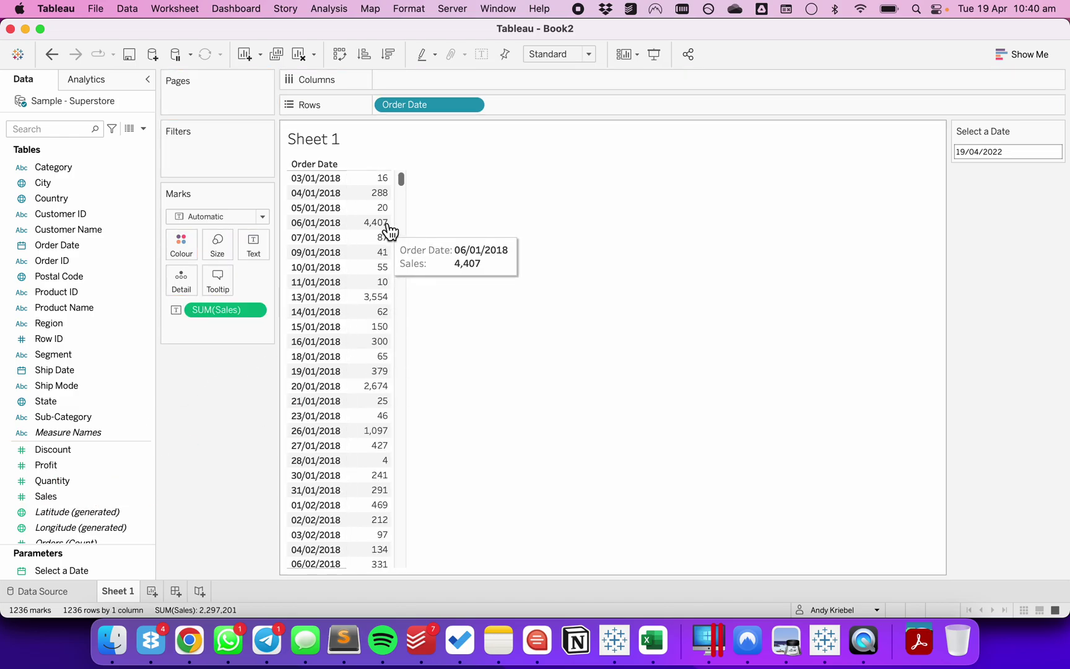
drag(401, 180, 399, 143)
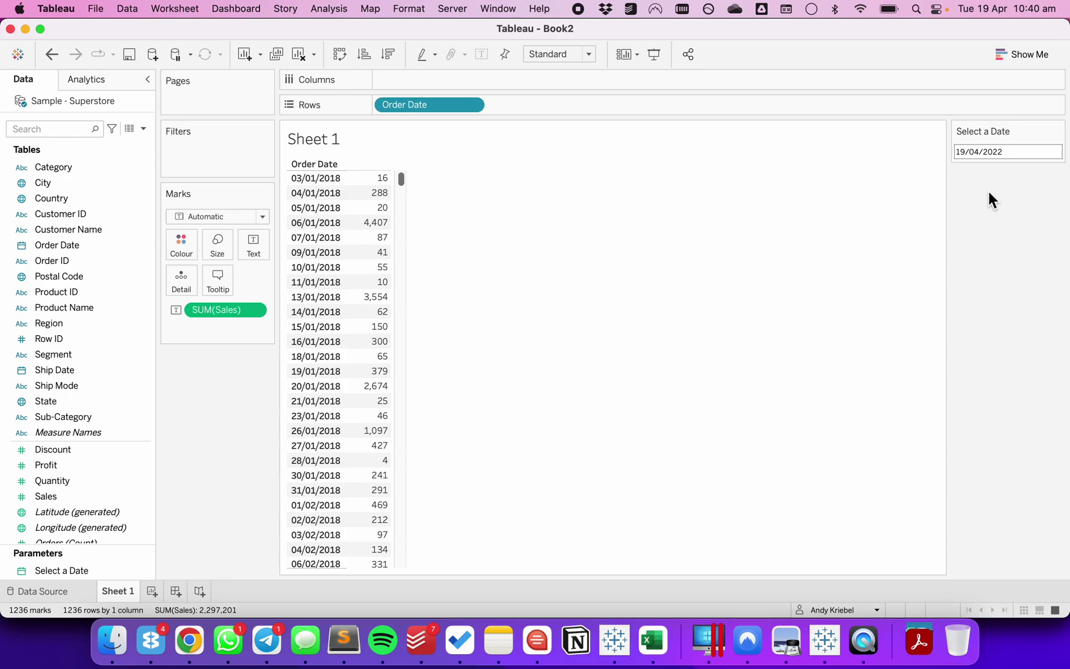
drag(401, 181, 434, 151)
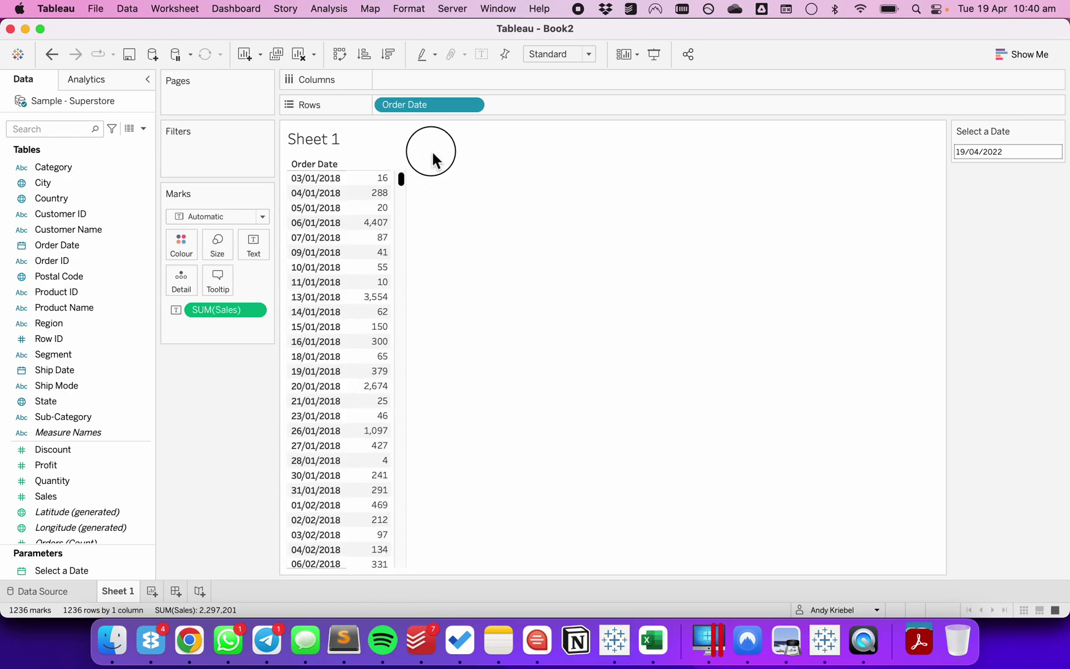
- Change the Select a Date value to 19/04/2021
click(1018, 154)
text(1)
key(Return)
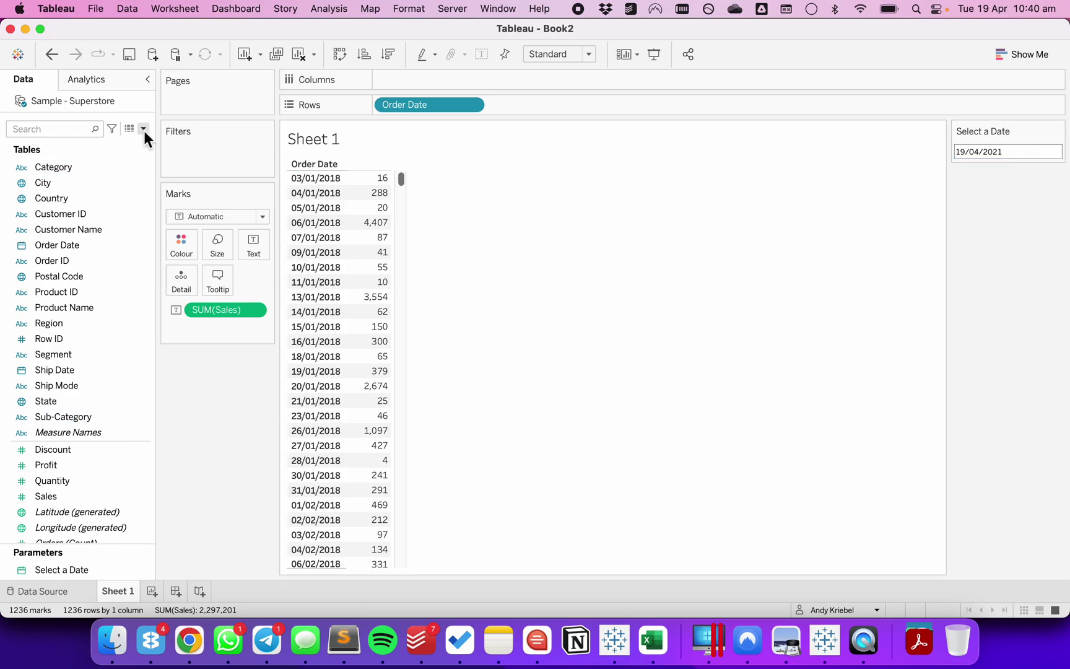
click(1016, 152)
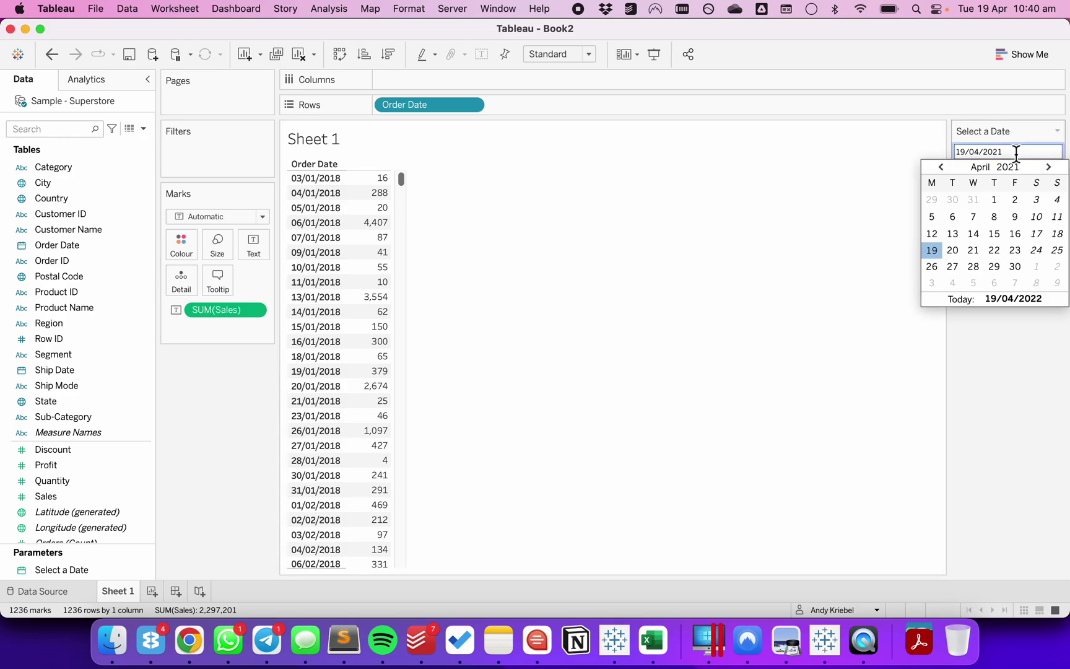
click(567, 214)
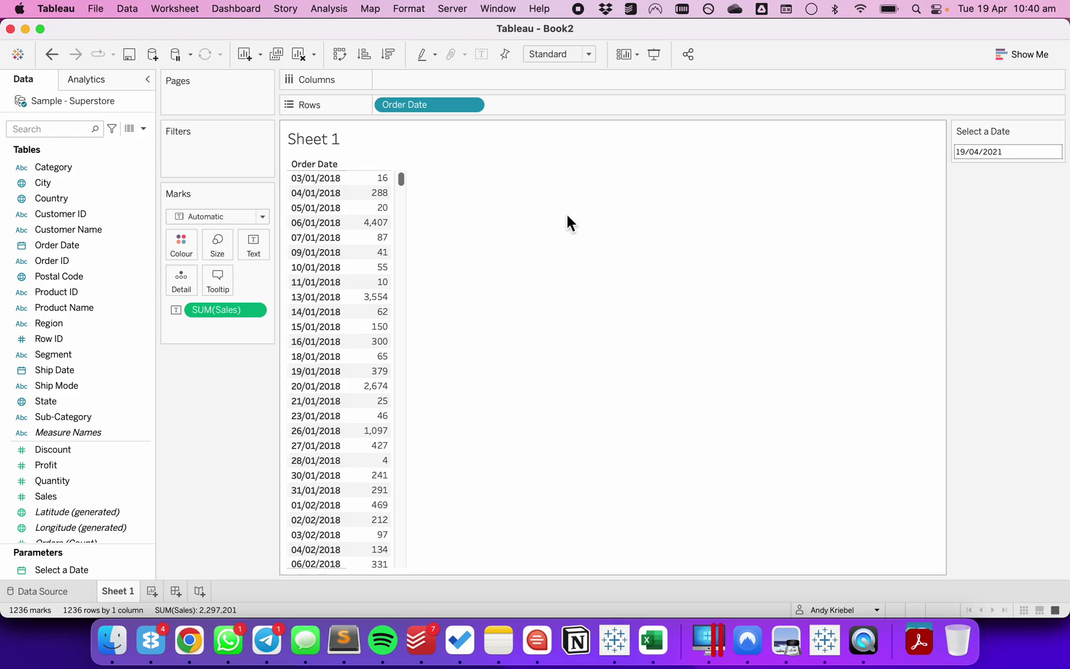
click(143, 128)
- Start a YTD Sales calculated field with YEAR([Order Date])=YEAR([Select a Date])
click(133, 146)
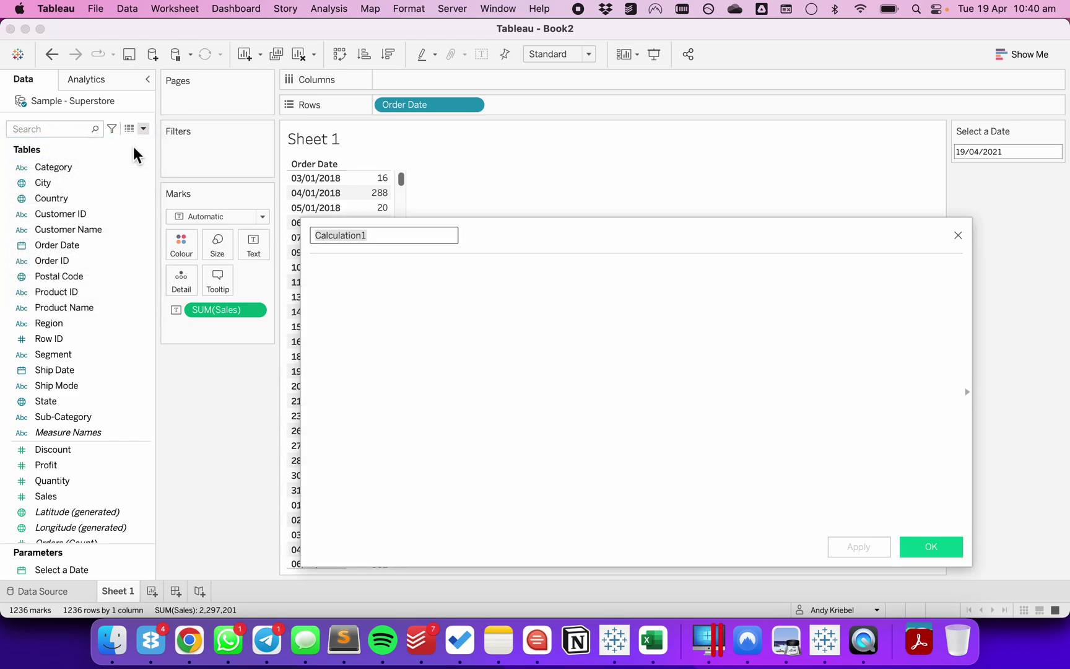
text(YTD Sales)
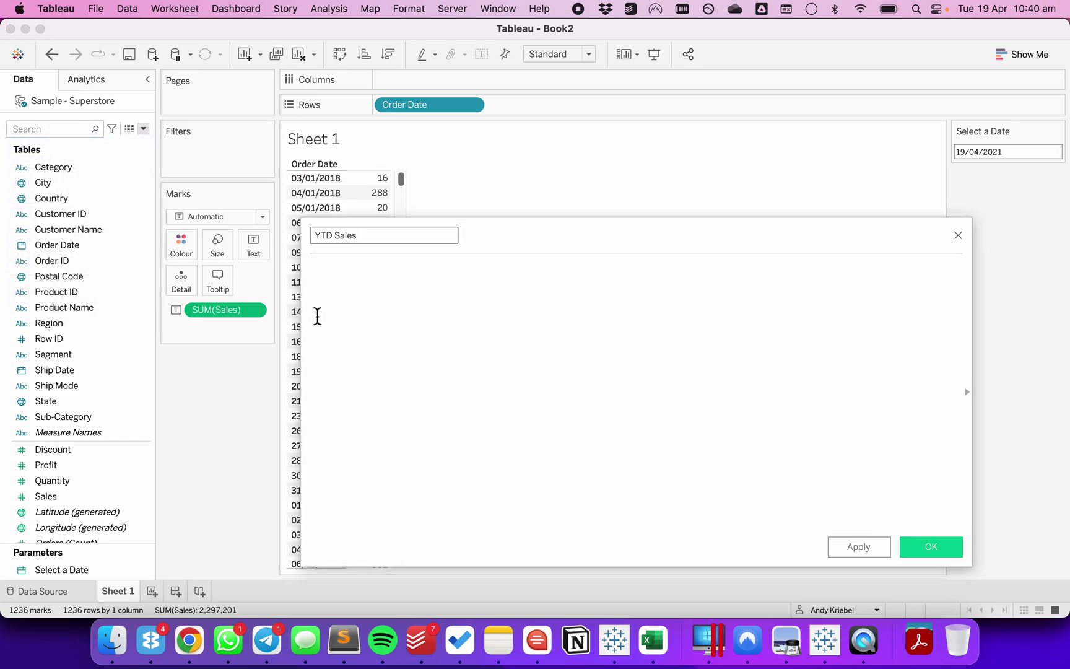
click(317, 316)
text(YEAR)
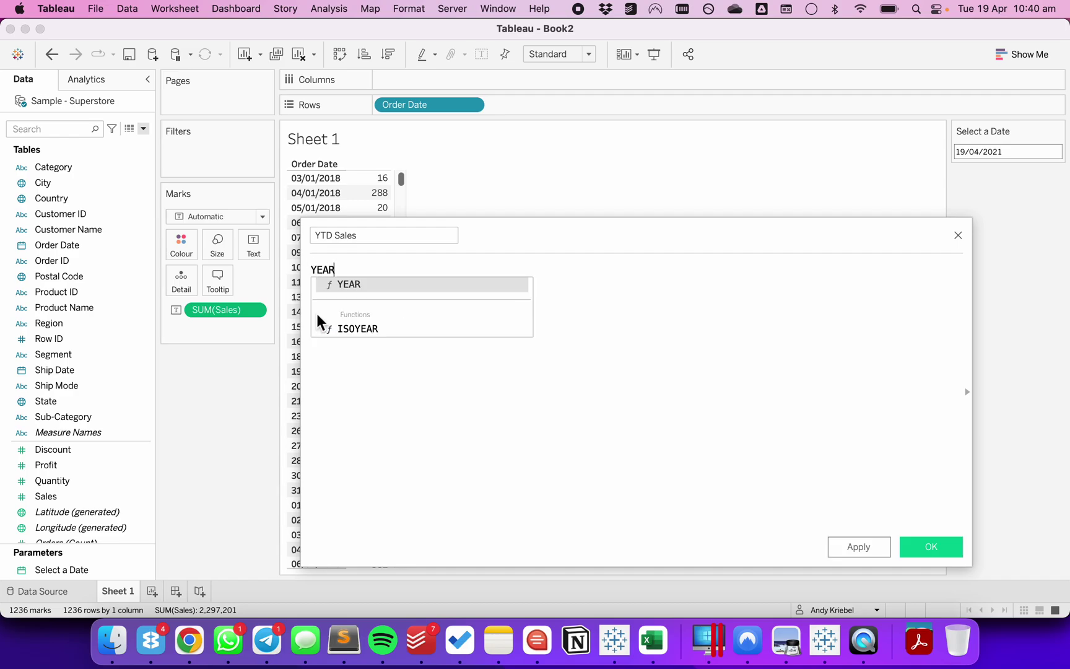
key(Return)
text(order)
key(Return)
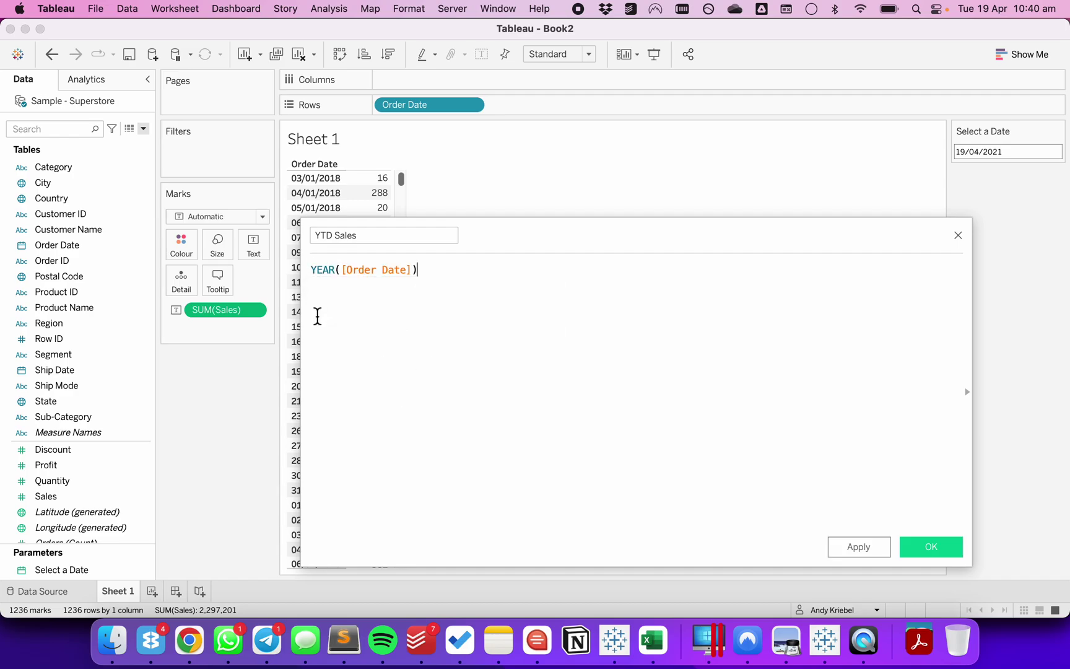
text(= yea)
key(Return)
text(s)
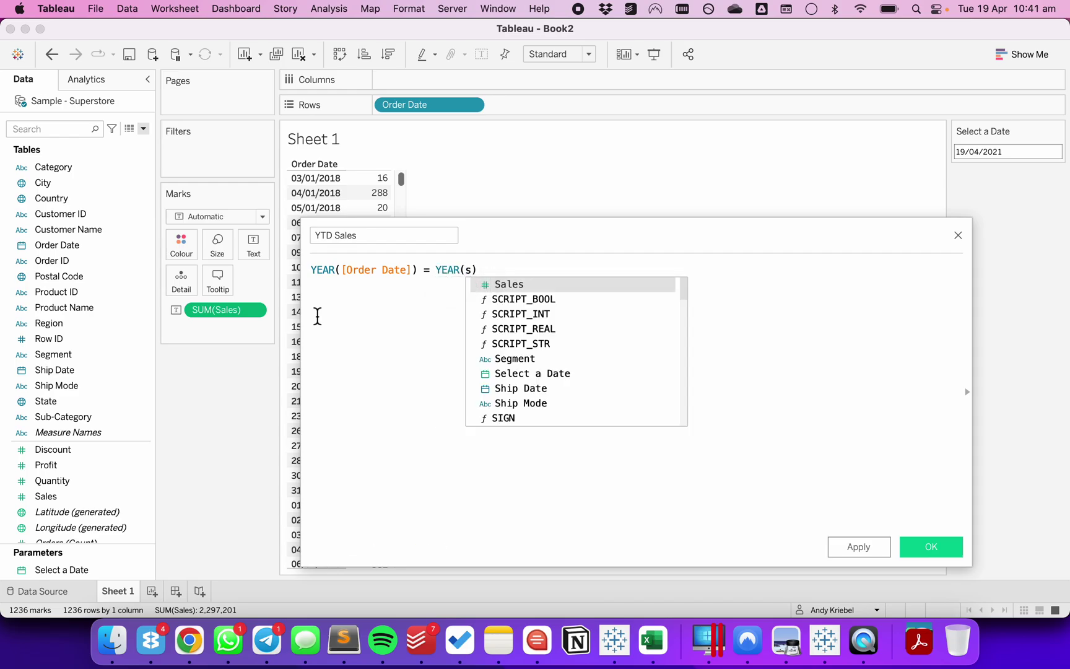
text(el)
key(Return)
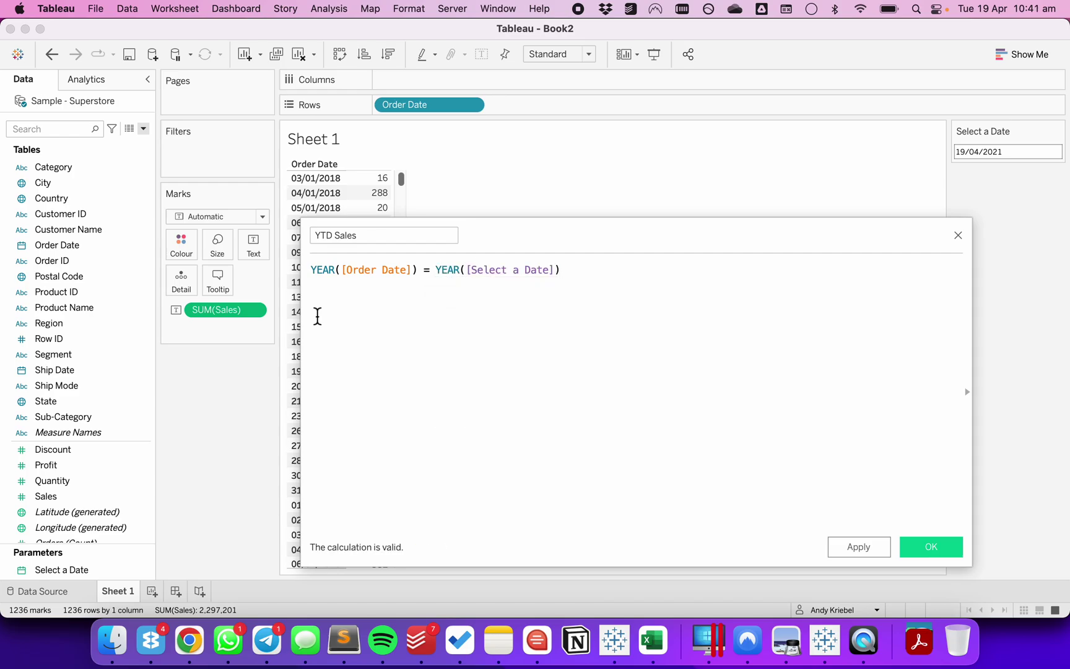
- Add the condition AND [Order Date]<=[Select a Date] on the following lines
key(Return)
text(AND)
key(Return)
key(Return)
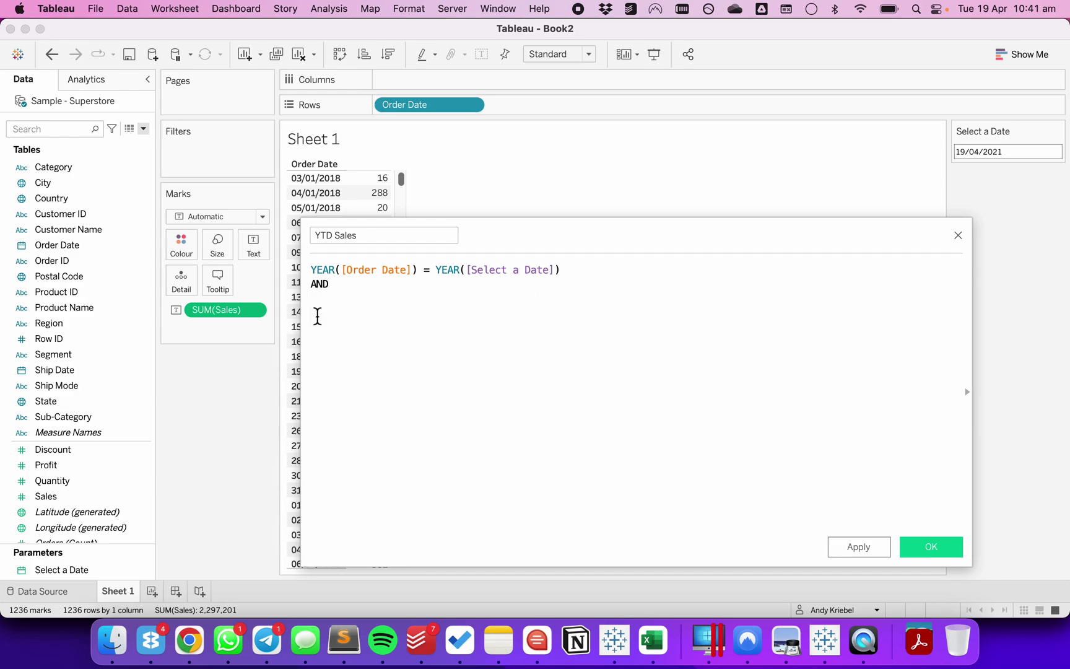
text(order)
key(Return)
text(<=)
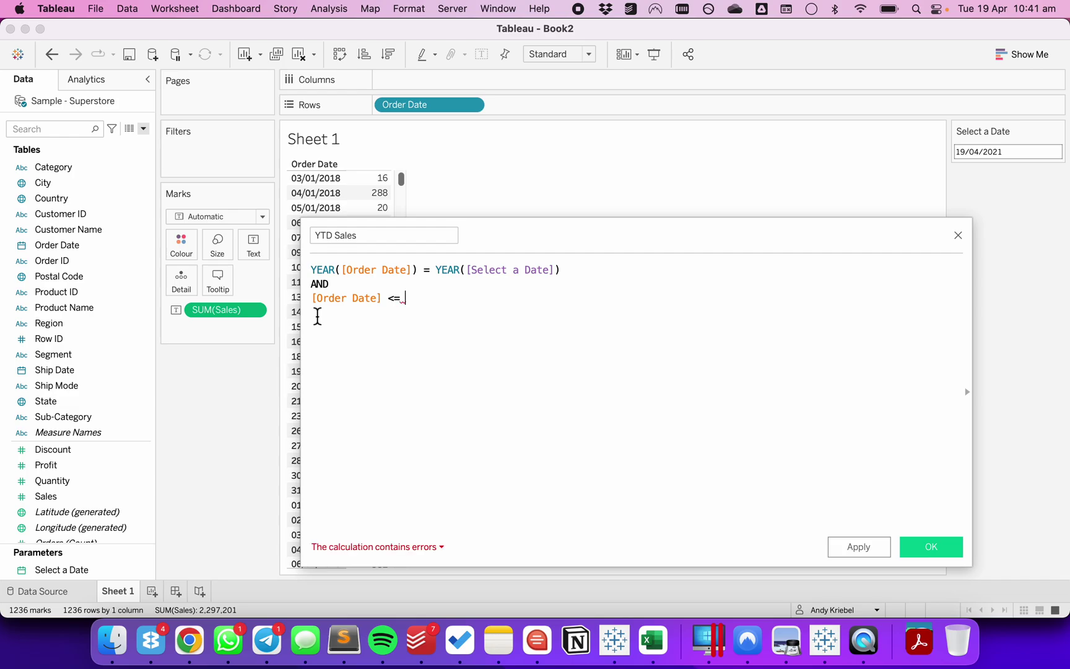
text( sele)
key(Return)
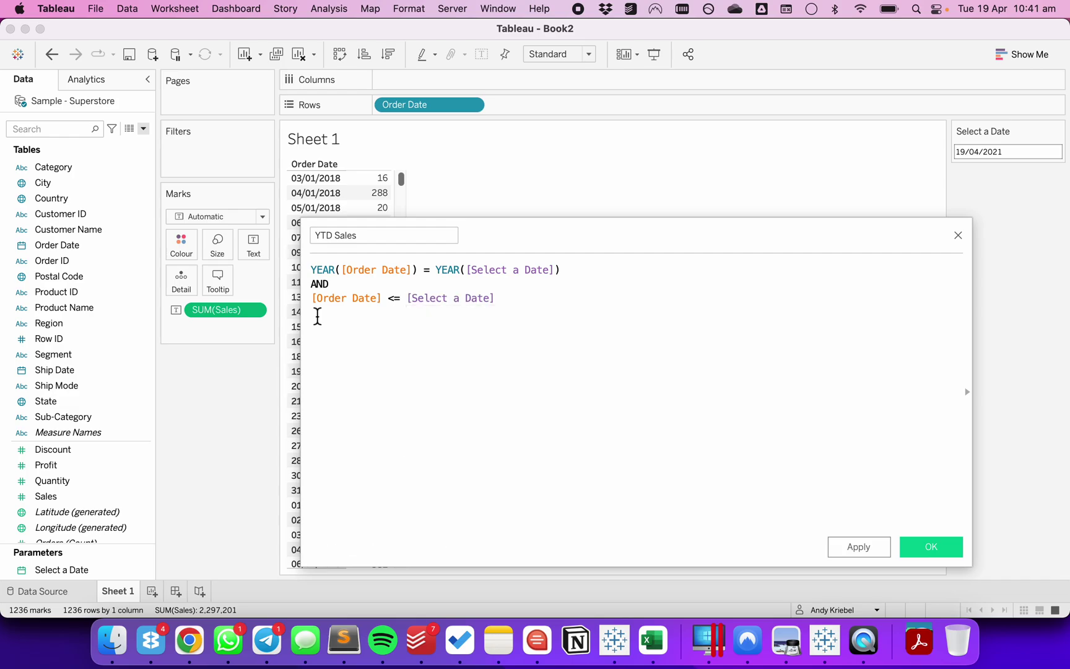
key(Return)
- Wrap the conditions in INT() multiplied by [Sales] and save the YTD Sales field
key(super+Up)
key(Return)
key(Up)
text(INT()
key(super+Down)
key(Return)
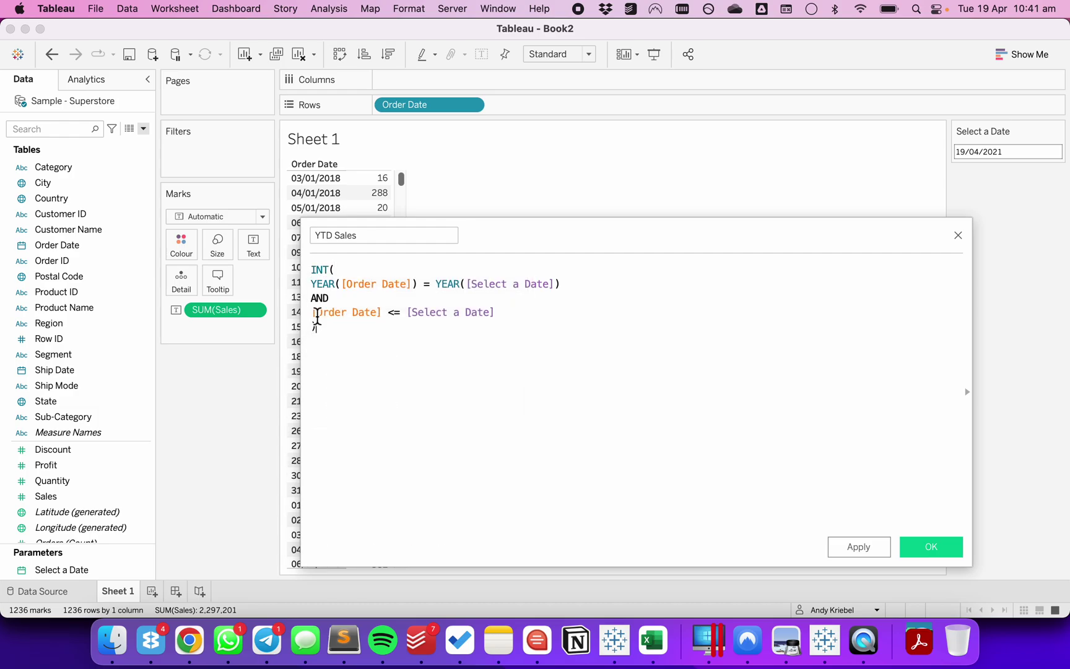
text())
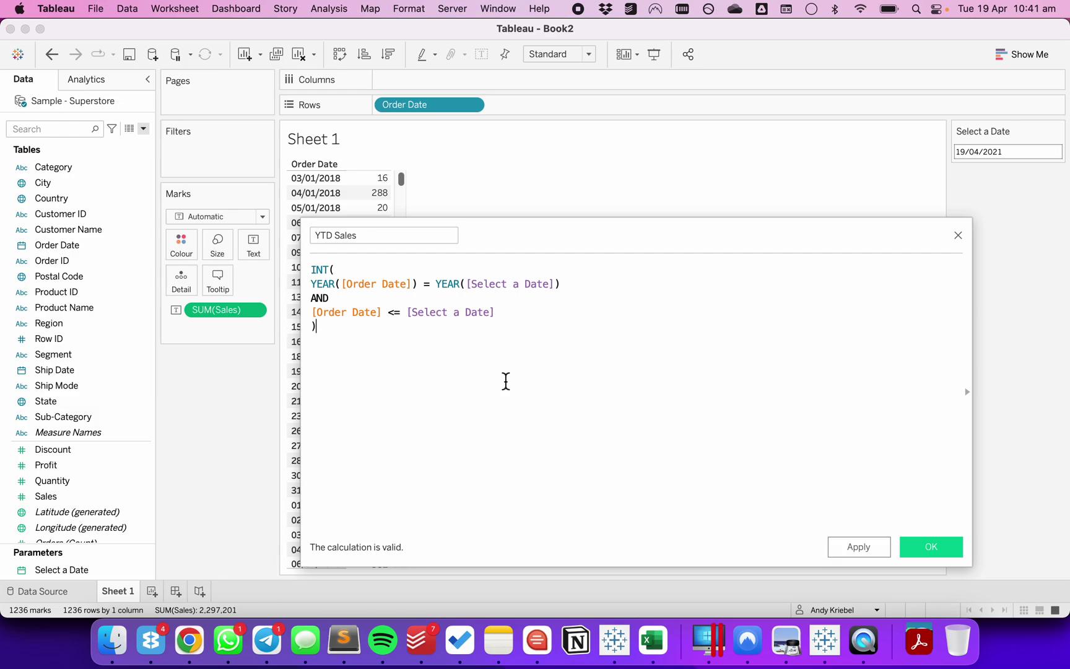
text( * [Sale)
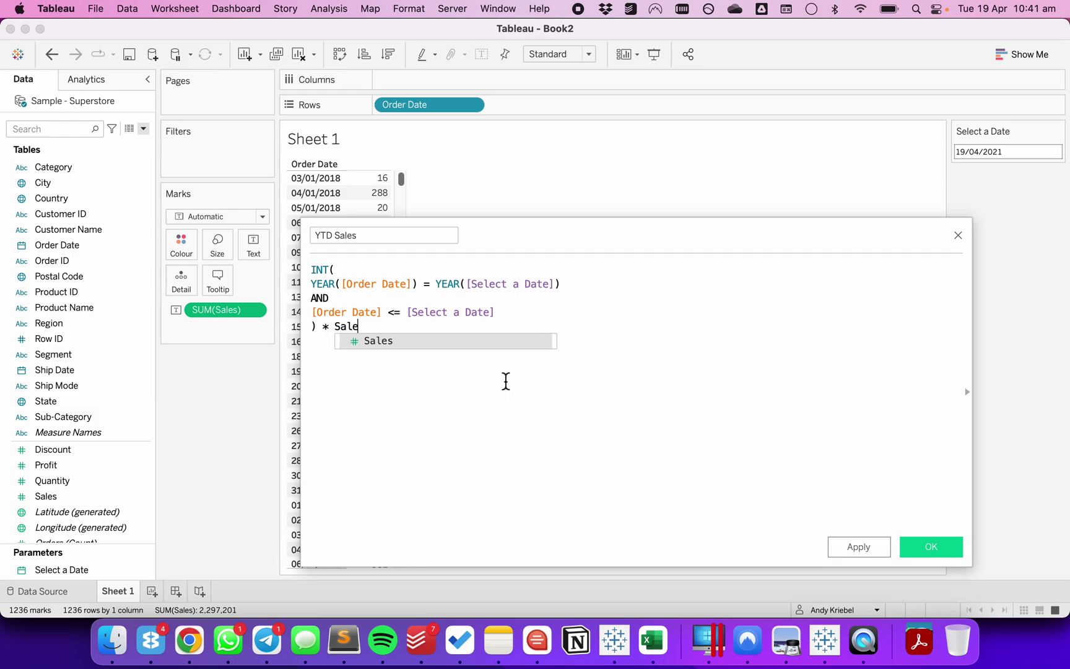
key(Return)
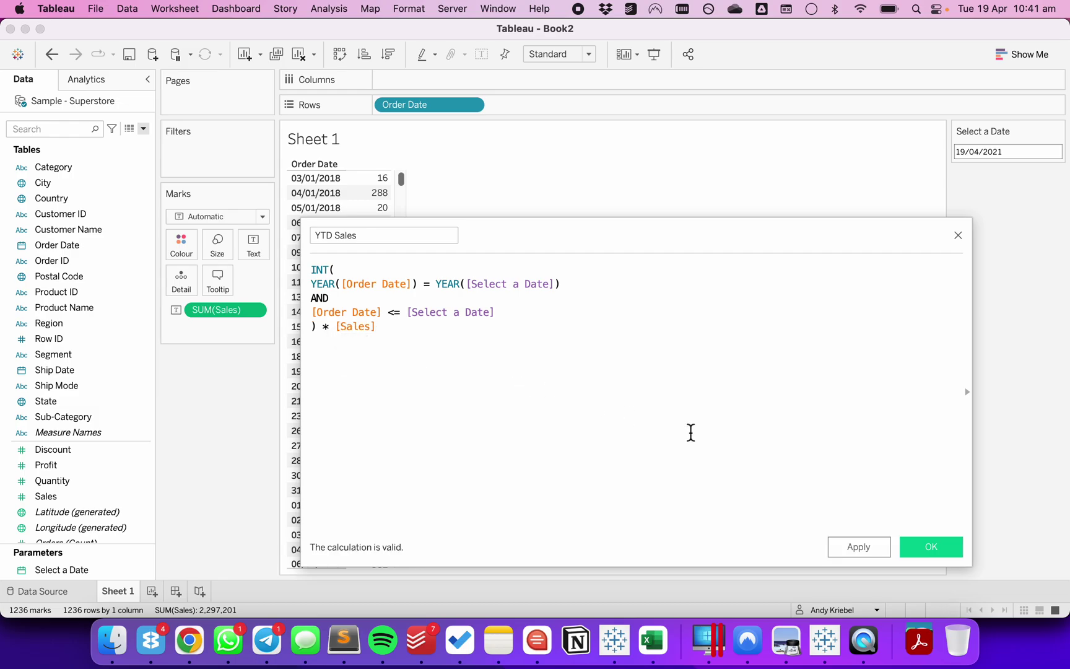
click(927, 544)
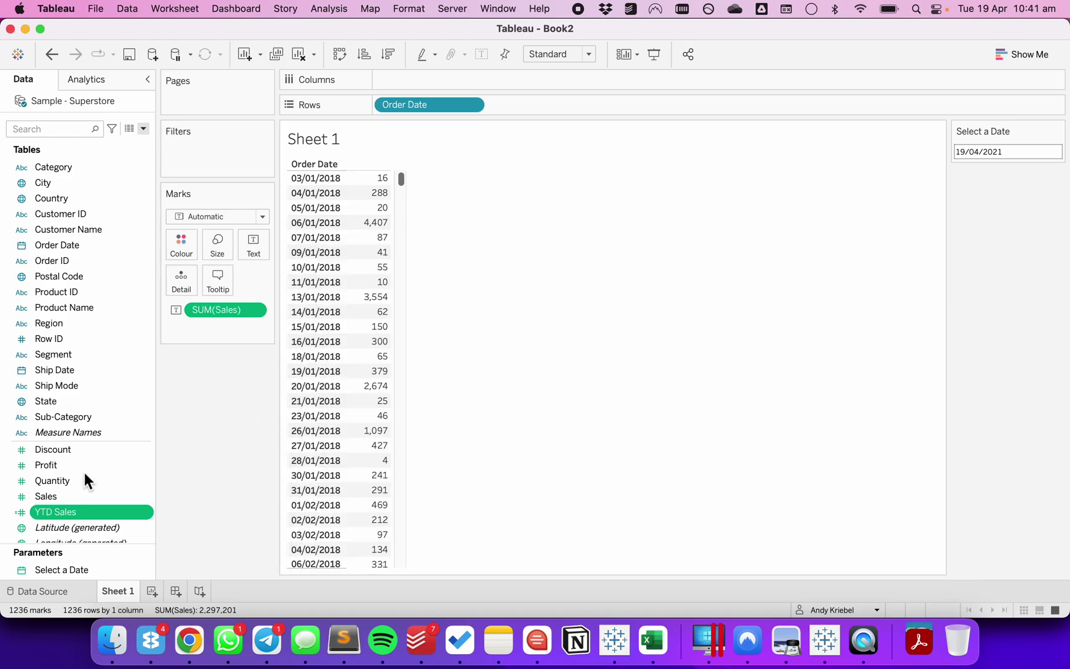
- Add YTD Sales beside Sales as Measure Values and scroll to the March–April 2021 rows
drag(64, 514, 365, 300)
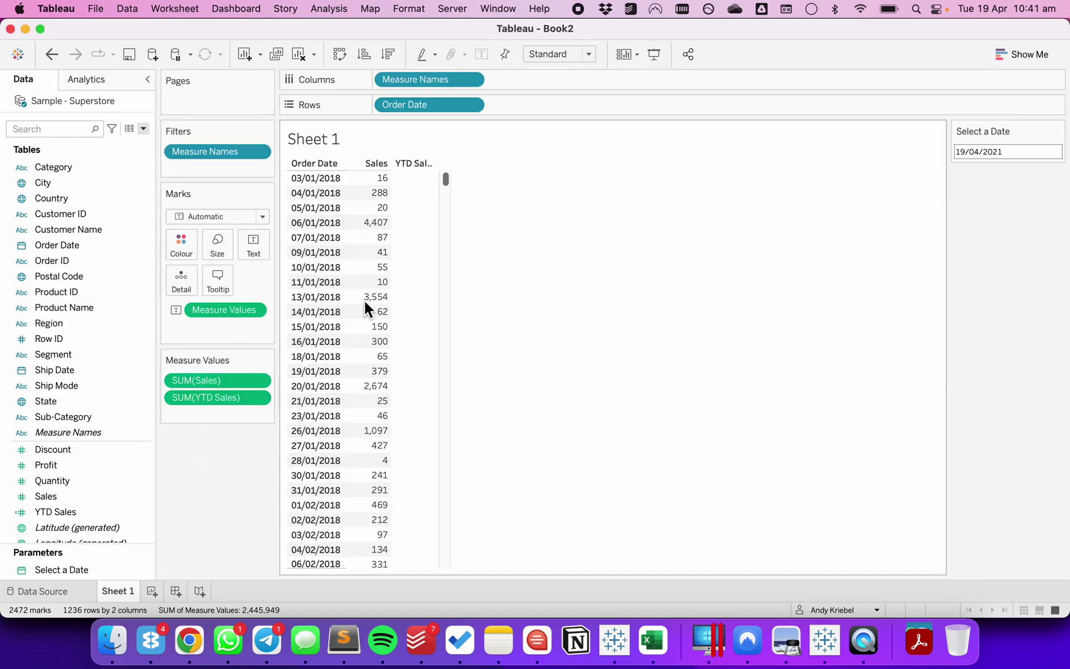
drag(449, 183, 426, 473)
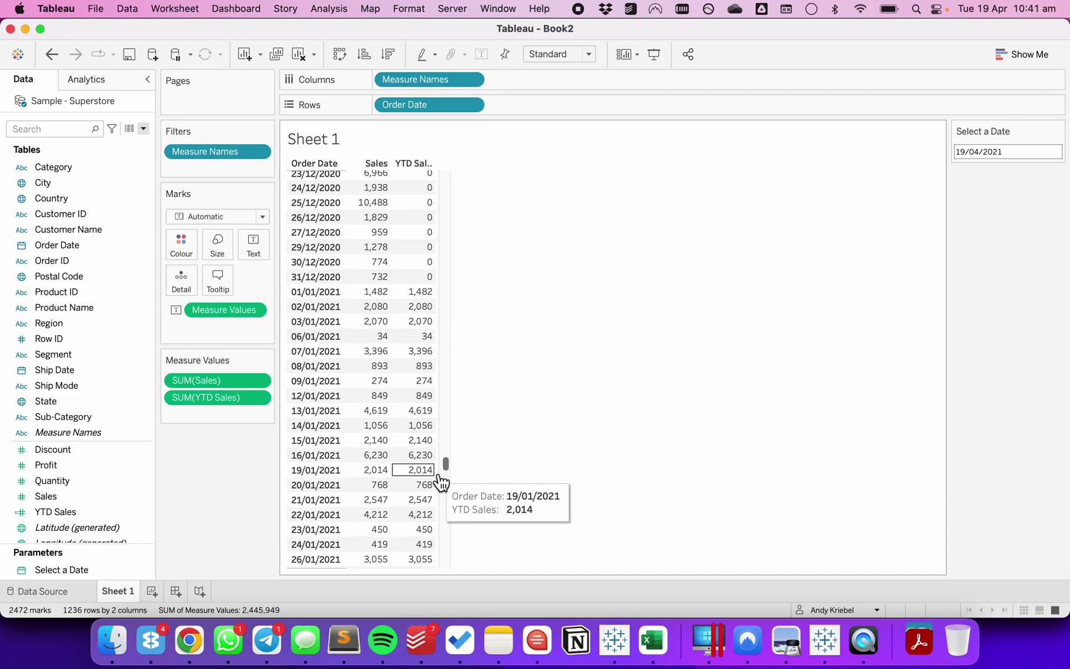
click(445, 520)
click(446, 522)
click(446, 522)
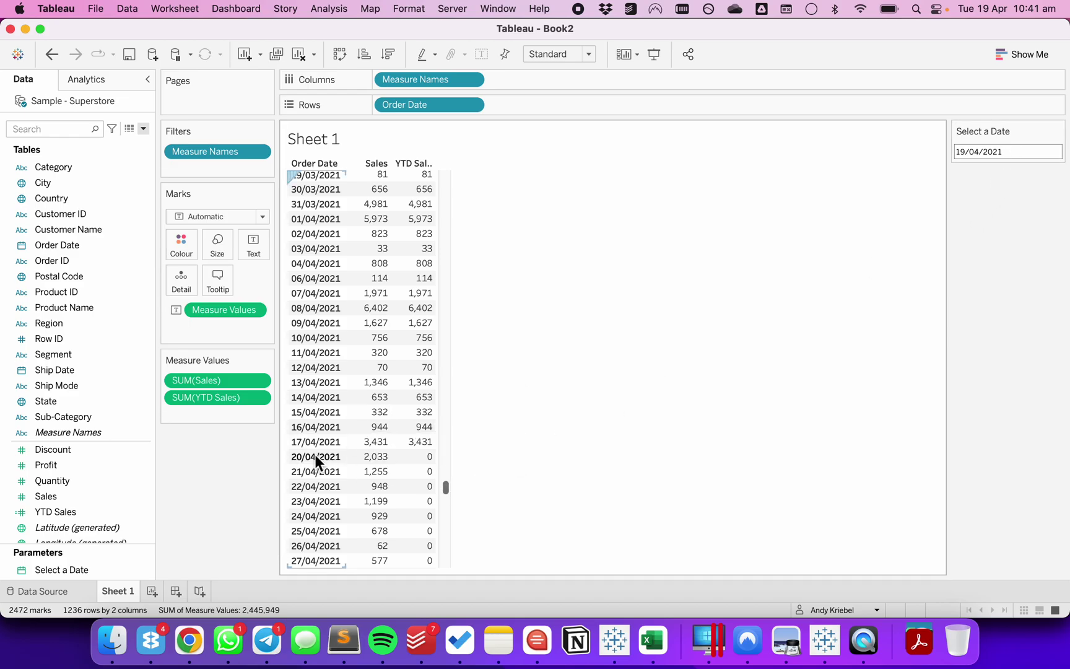
- Set Select a Date to 04/03/2021 in the calendar
click(1009, 155)
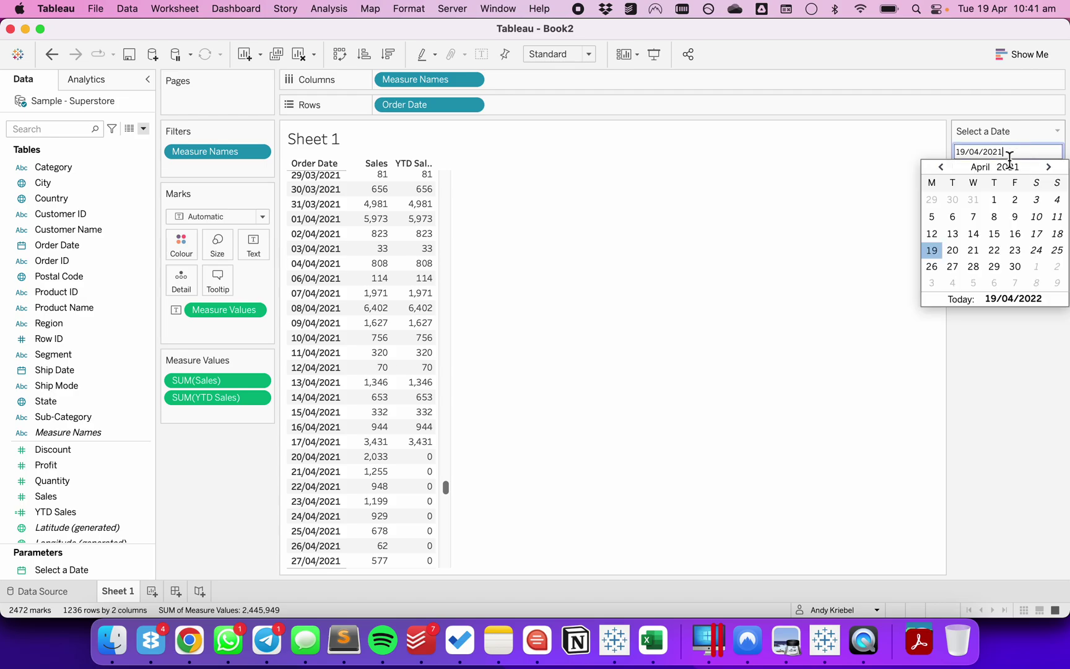
click(941, 167)
click(995, 218)
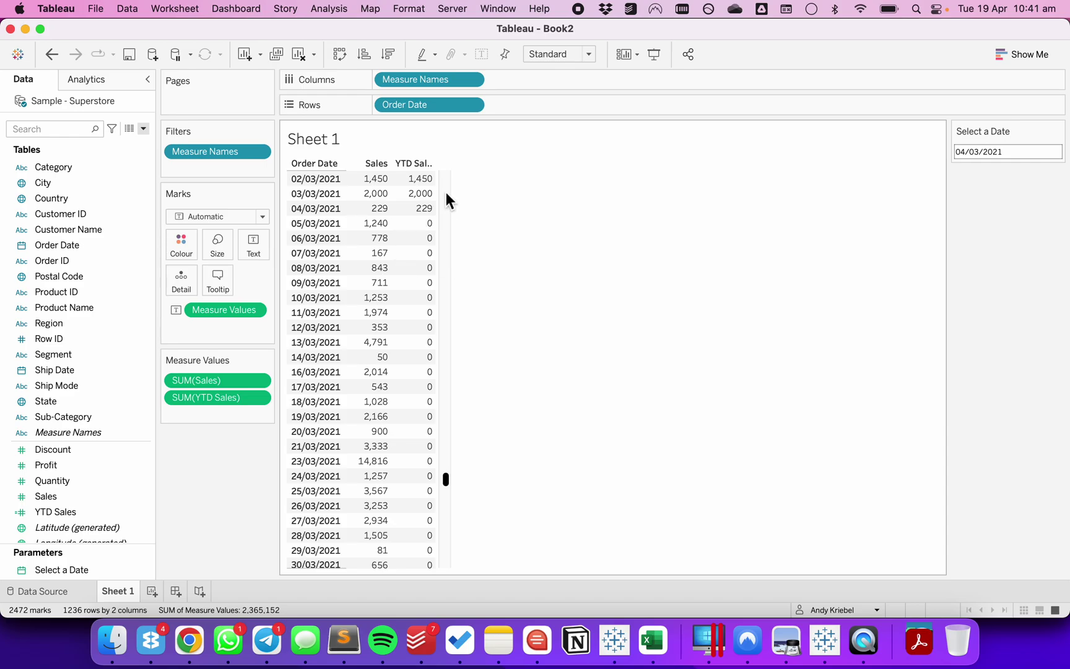
- Duplicate YTD Sales as Prior YTD Sales, adding -1 after YEAR([Select a Date])
right_click(74, 510)
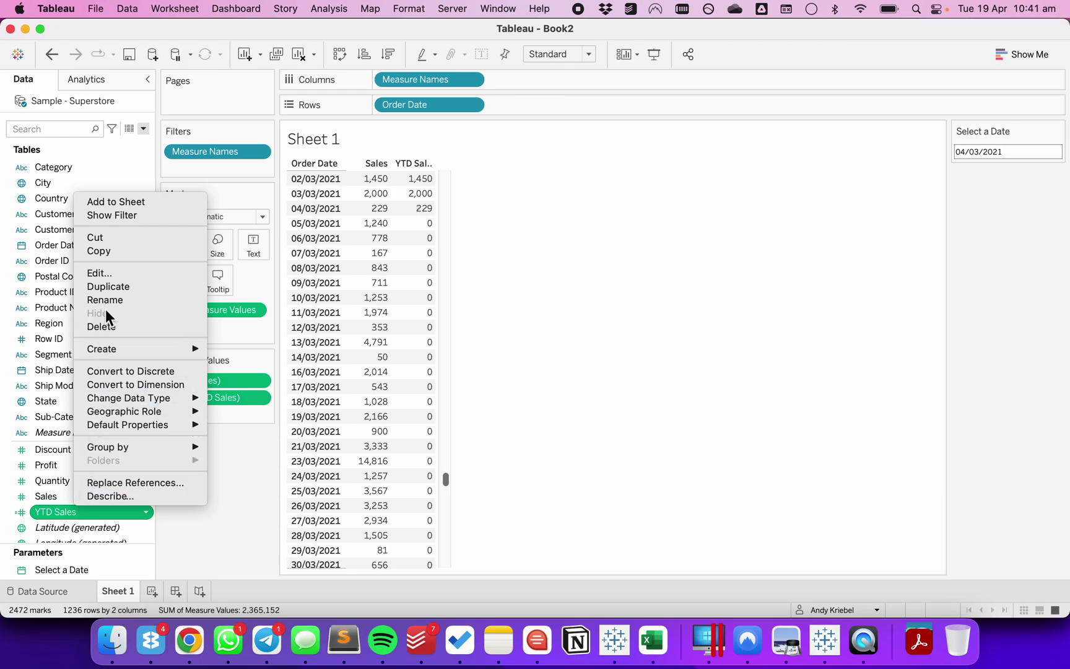
click(111, 287)
right_click(64, 526)
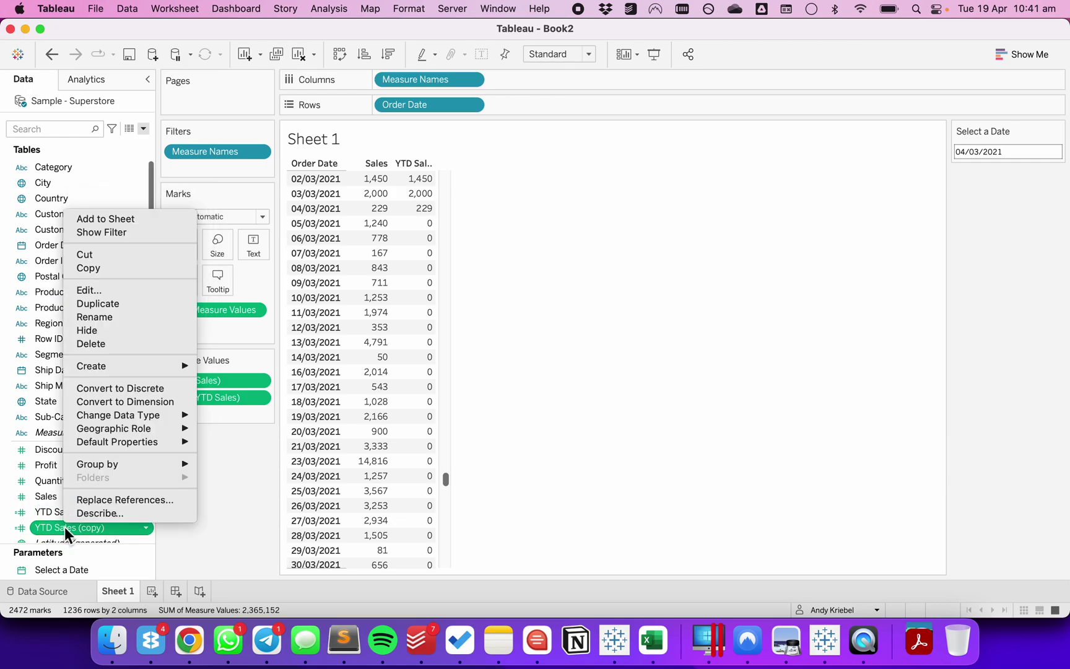
click(100, 290)
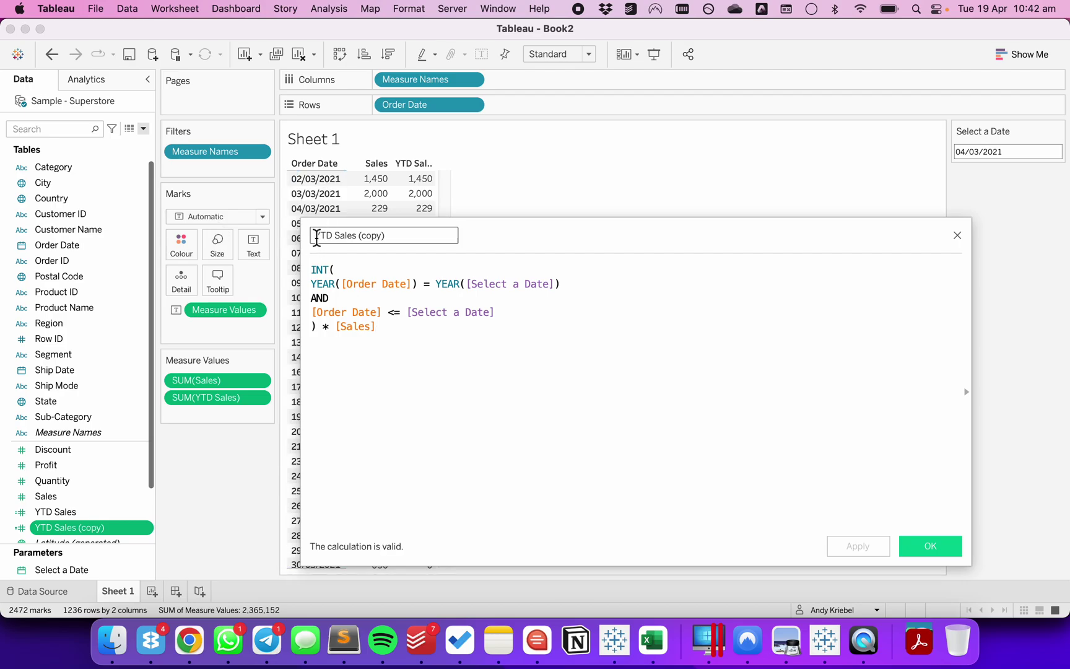
click(317, 236)
text(Prior)
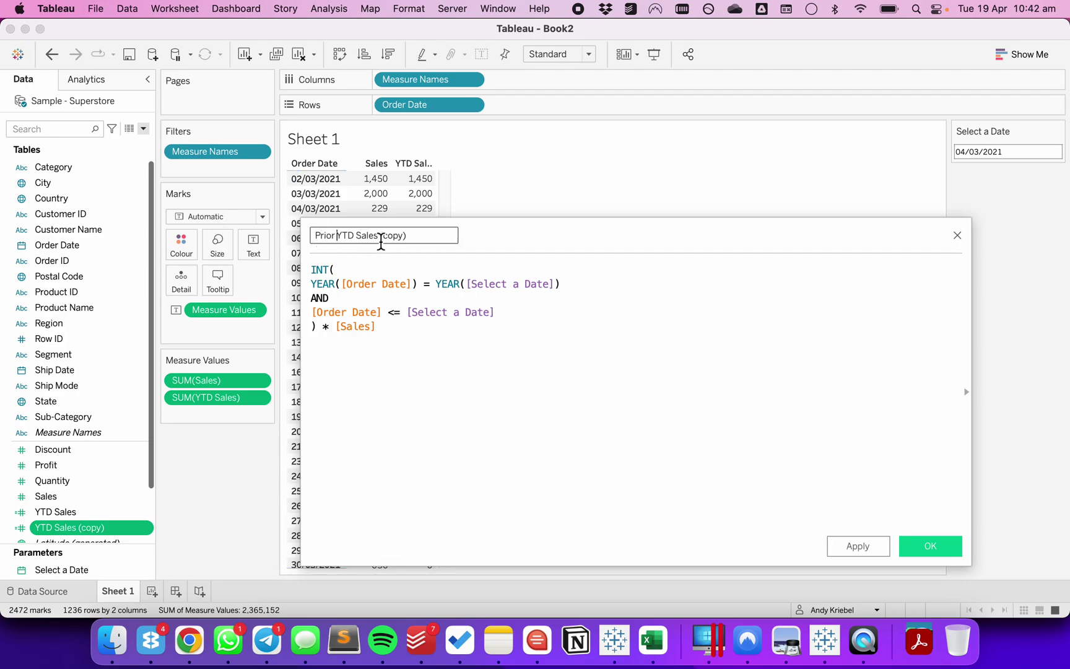
drag(381, 242, 451, 236)
key(BackSpace)
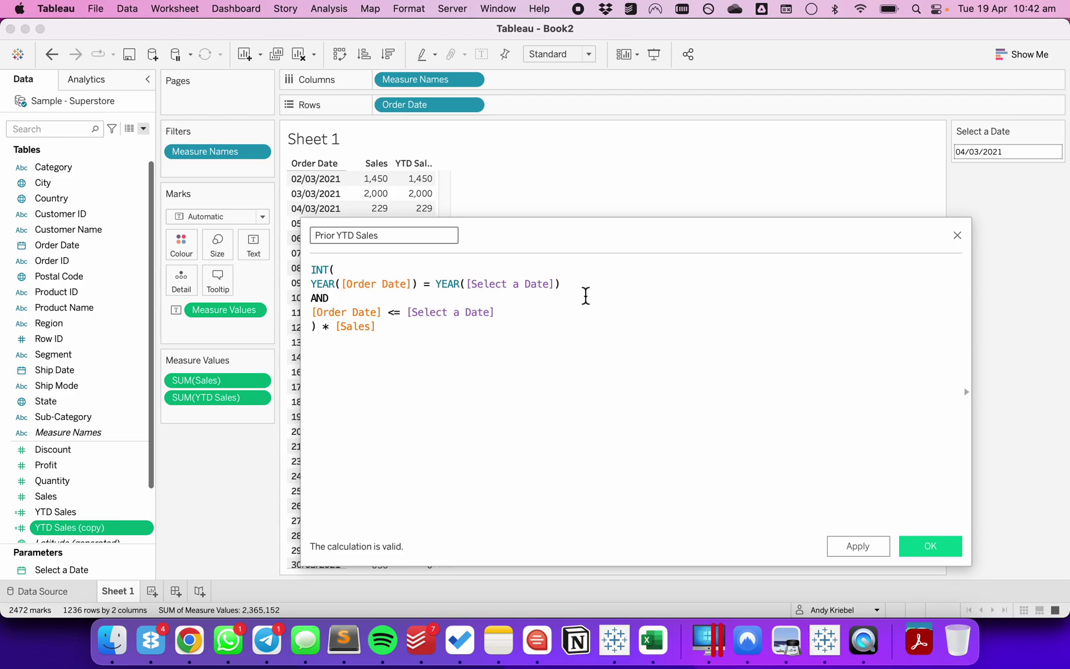
click(591, 288)
text(-1)
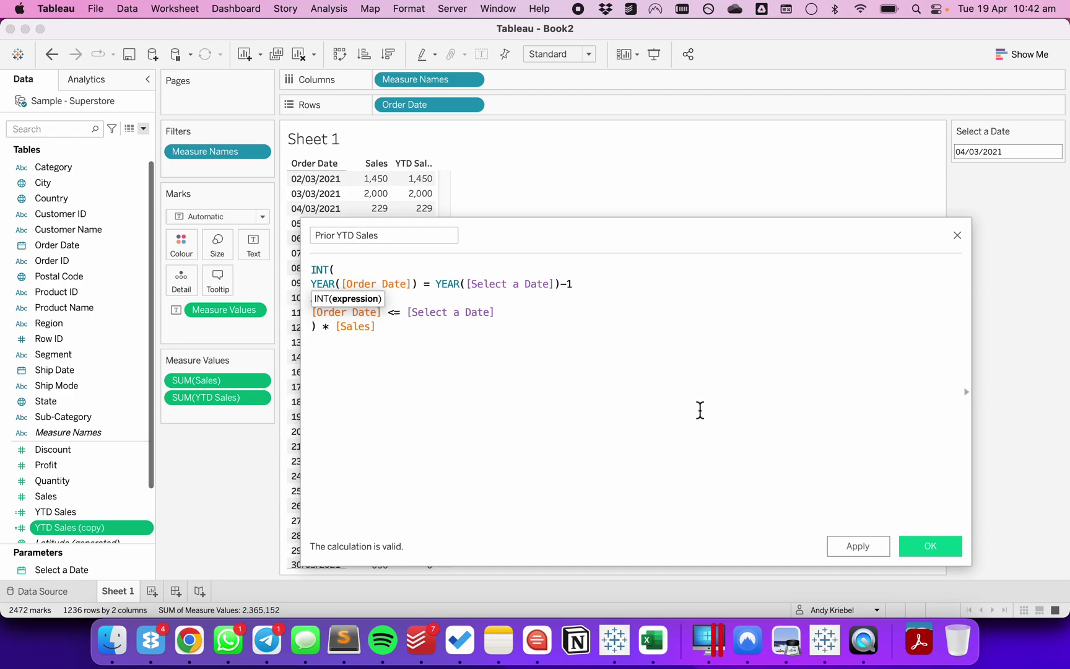
click(923, 547)
- Add Prior YTD Sales to the table as a third column
drag(72, 464, 218, 410)
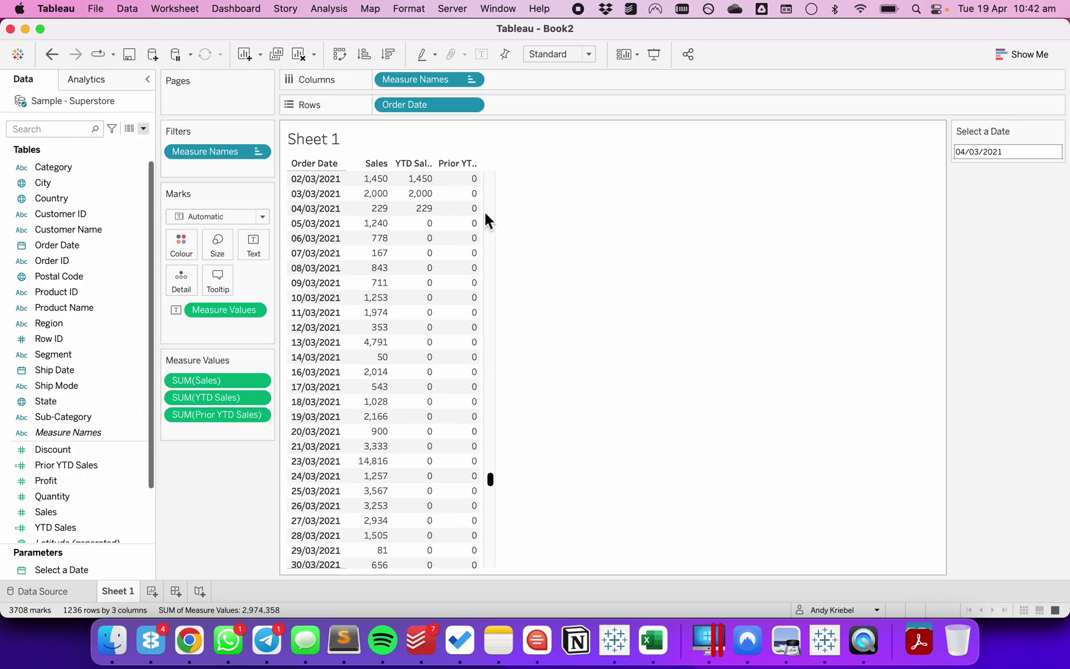
scroll(490, 195, up, 15)
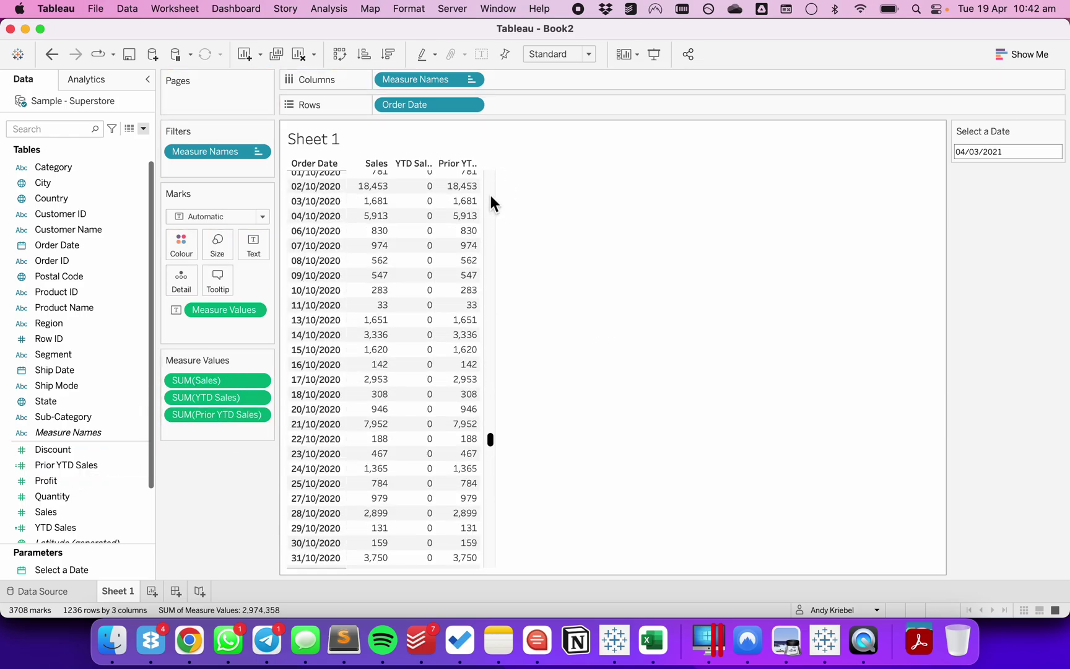
drag(493, 440, 489, 465)
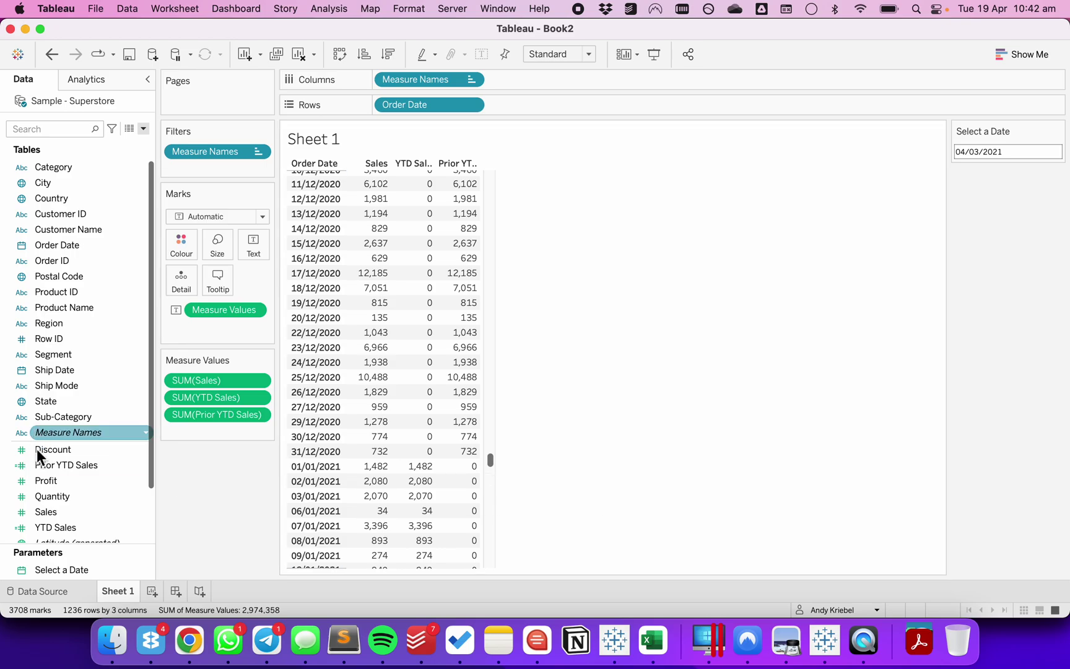
click(54, 461)
- In Prior YTD Sales, insert DATEADD before [Select a Date] in the order-date condition
right_click(54, 462)
click(183, 225)
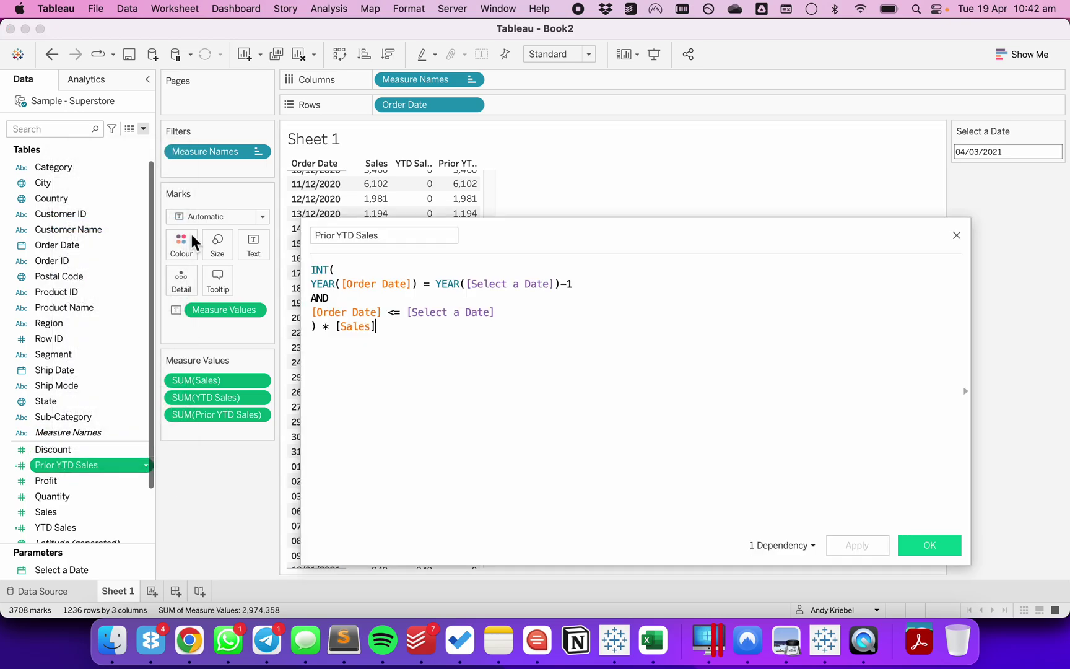
click(312, 314)
drag(313, 317, 500, 316)
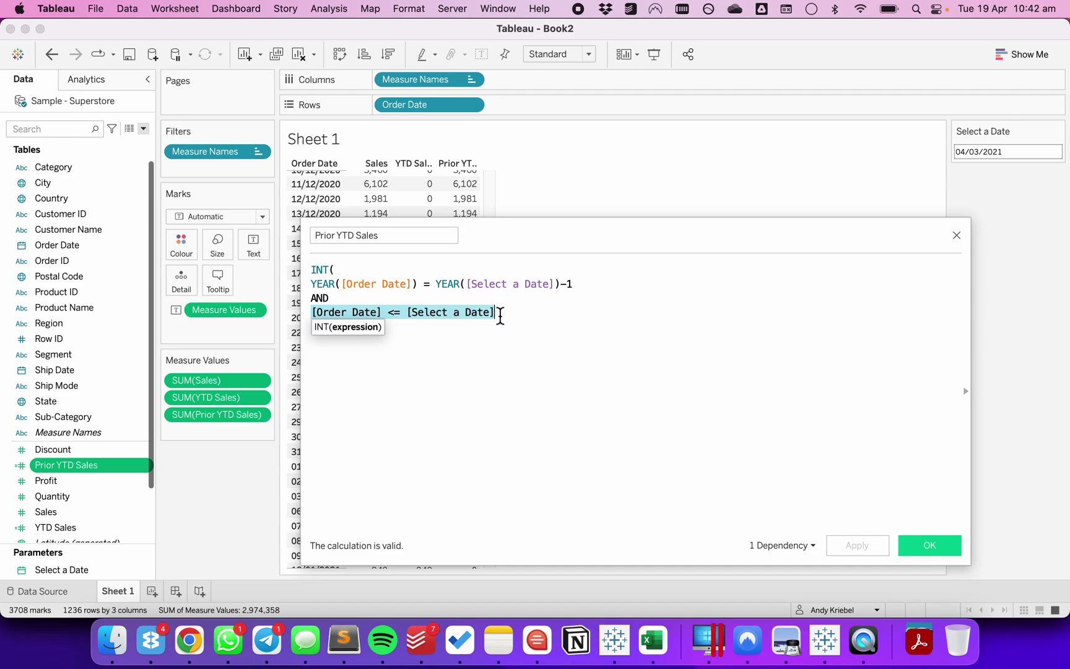
click(500, 316)
click(405, 313)
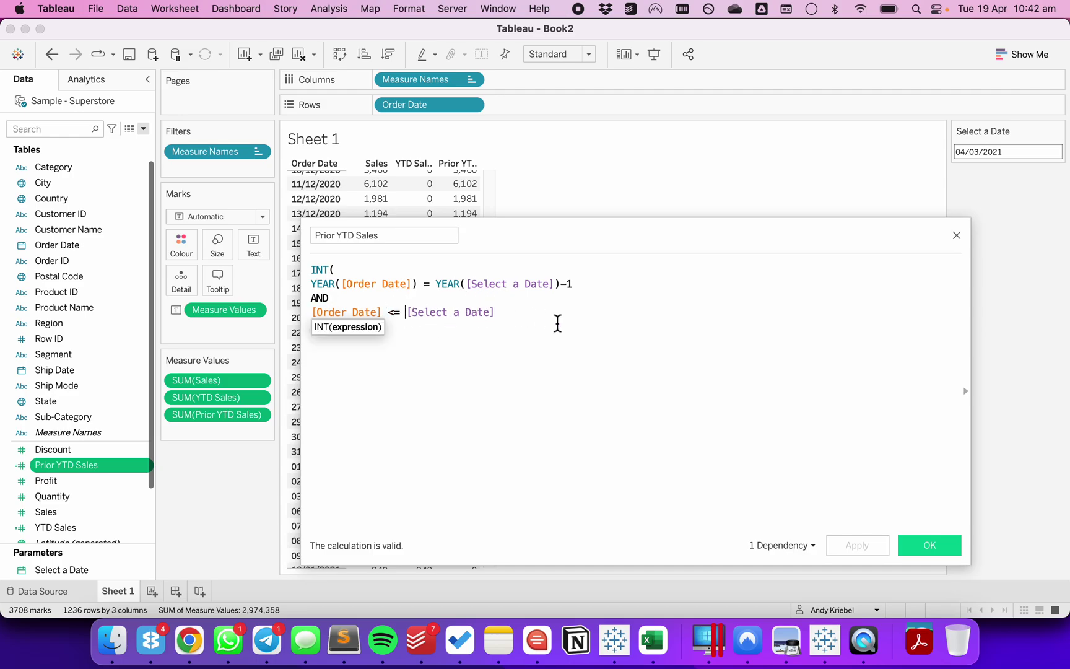
text(date)
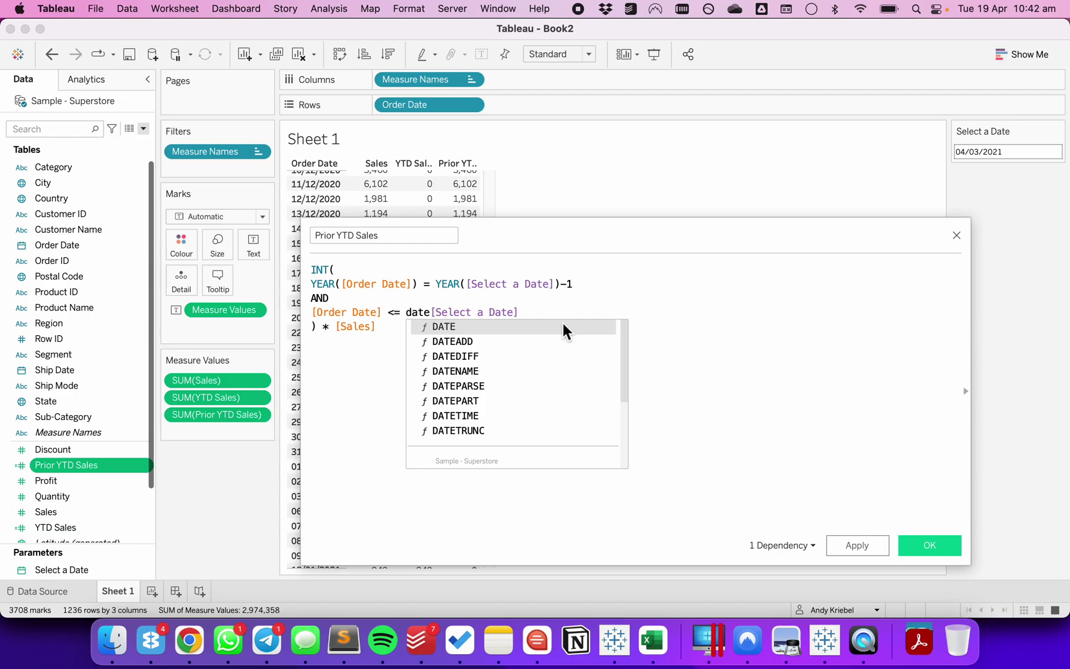
key(Down)
key(Return)
key(Right)
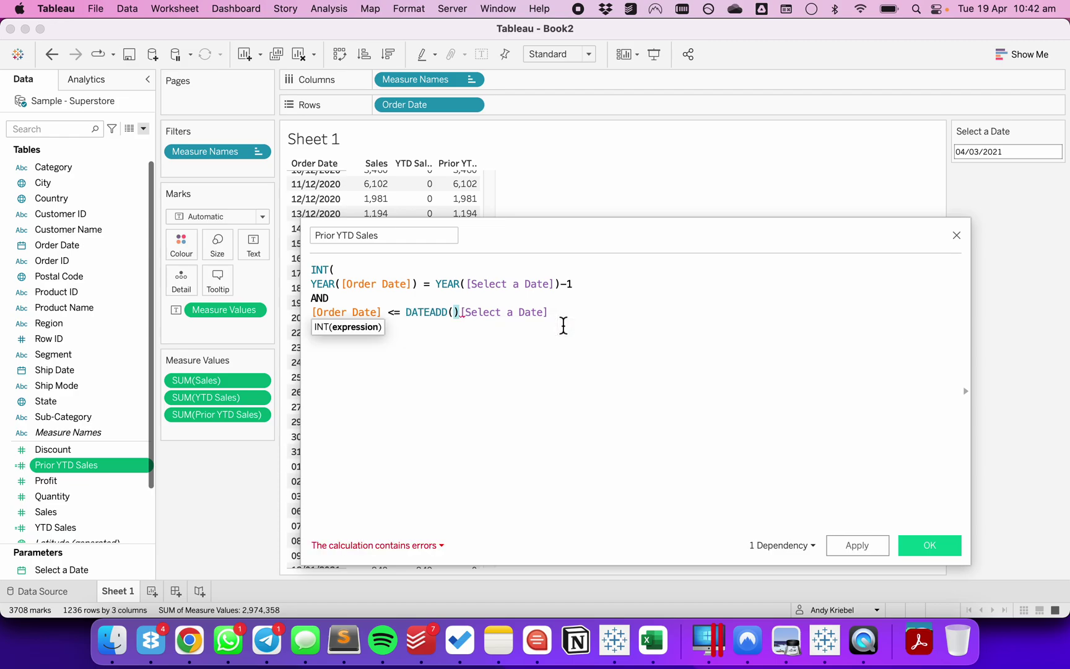
key(BackSpace)
- Complete it as DATEADD('year',-1,[Select a Date]) and save the calculation
text('year',year)
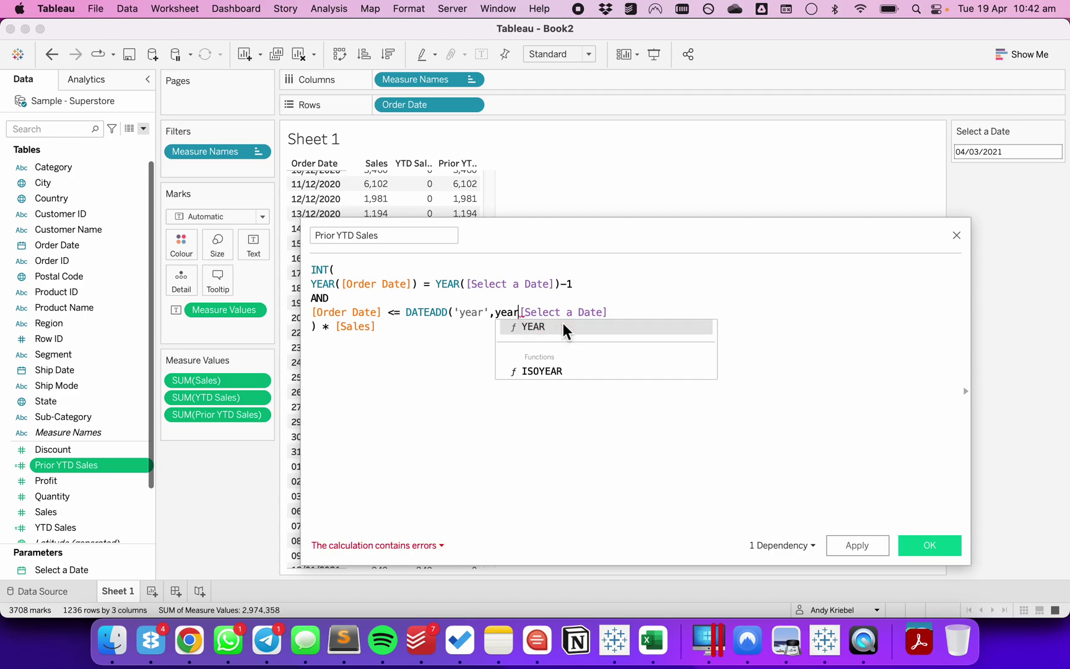
key(BackSpace)
key(BackSpace)
key(BackSpace)
key(BackSpace)
text(-1,)
text())
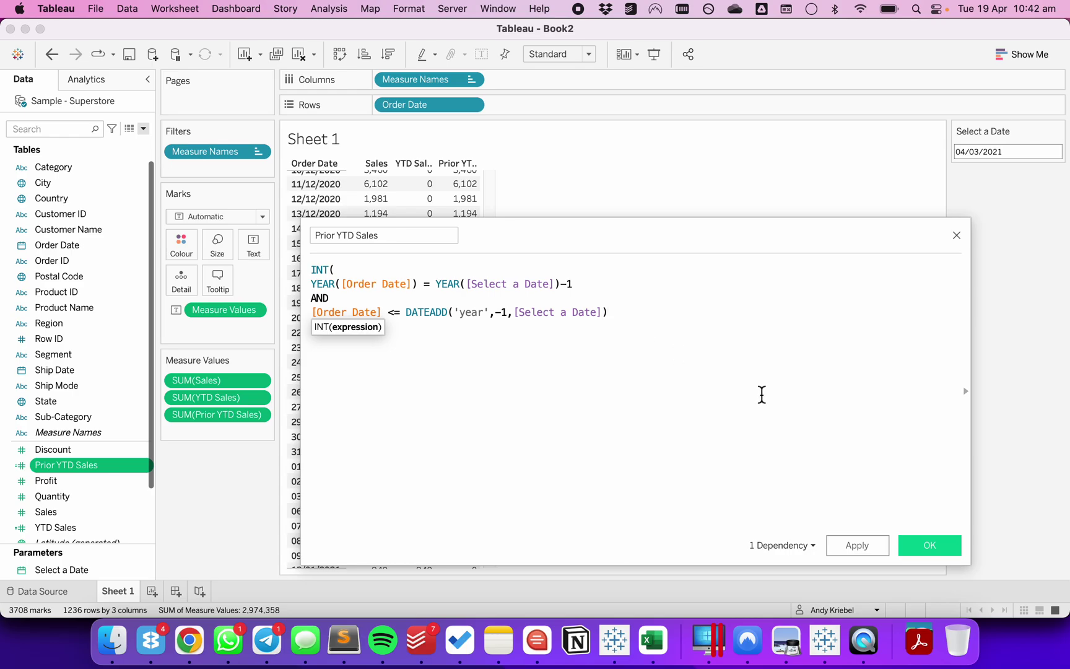
click(404, 349)
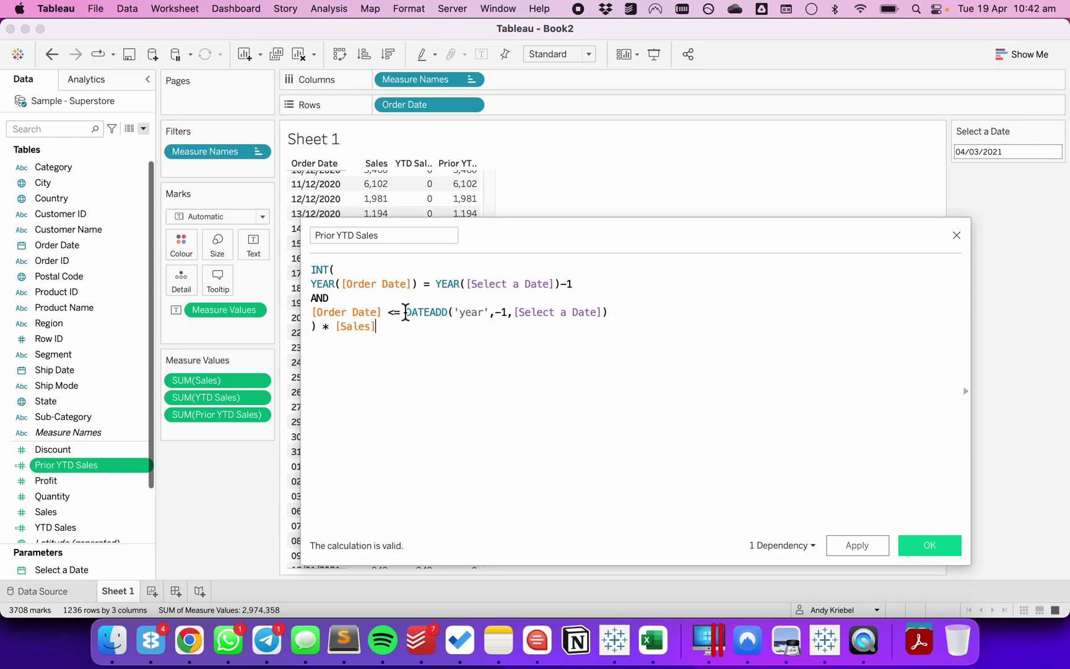
drag(406, 312, 607, 312)
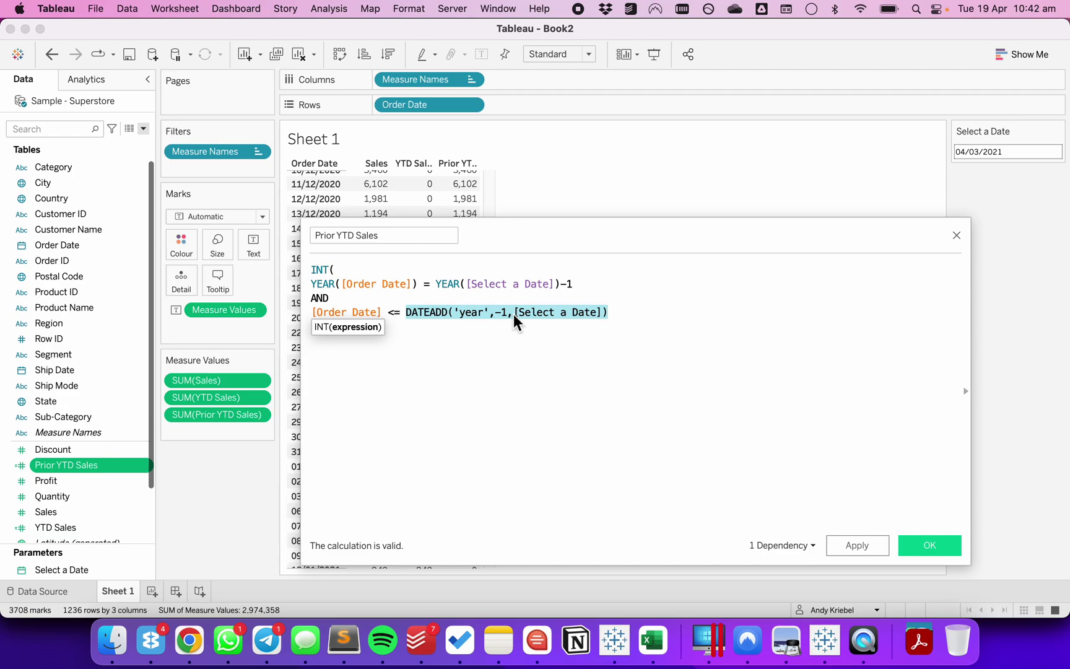
click(523, 337)
click(922, 548)
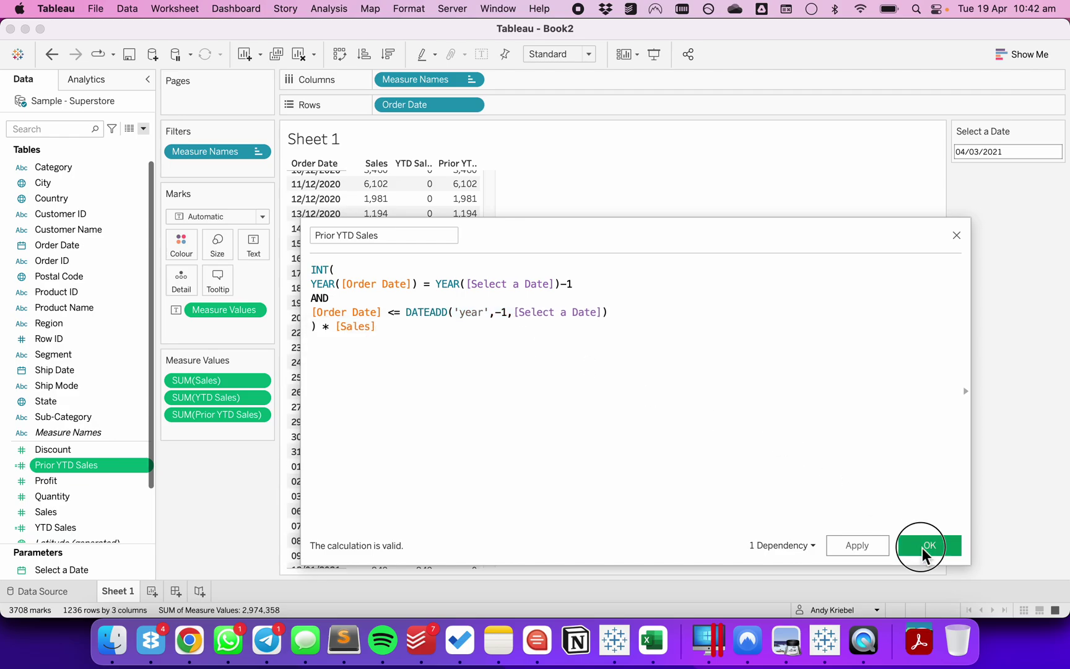
scroll(486, 191, up, 5)
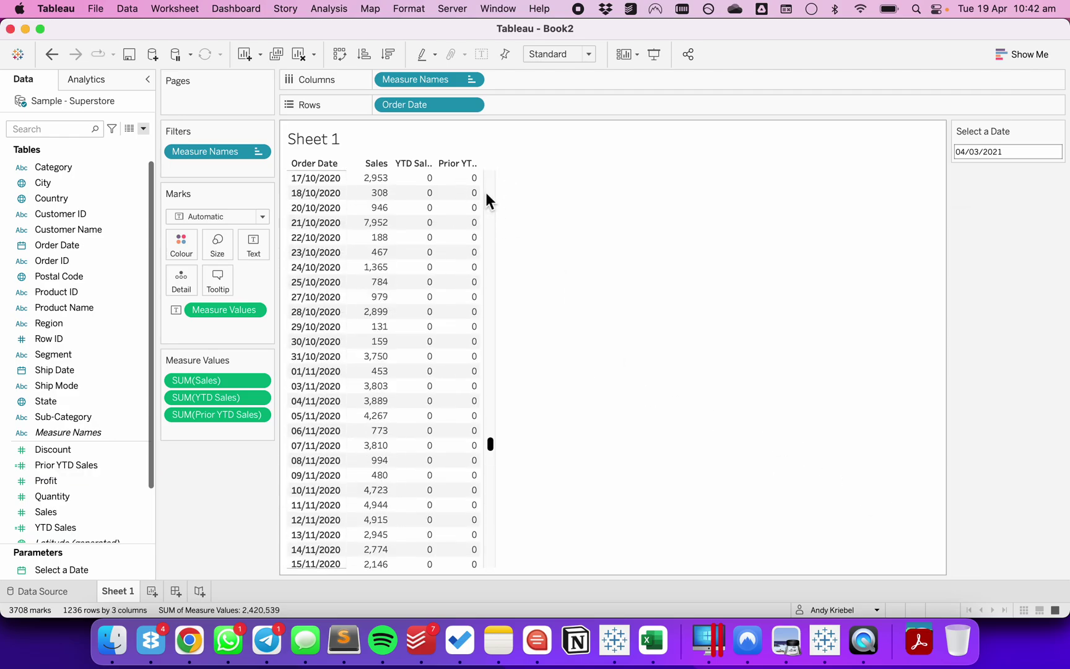
scroll(485, 192, up, 8)
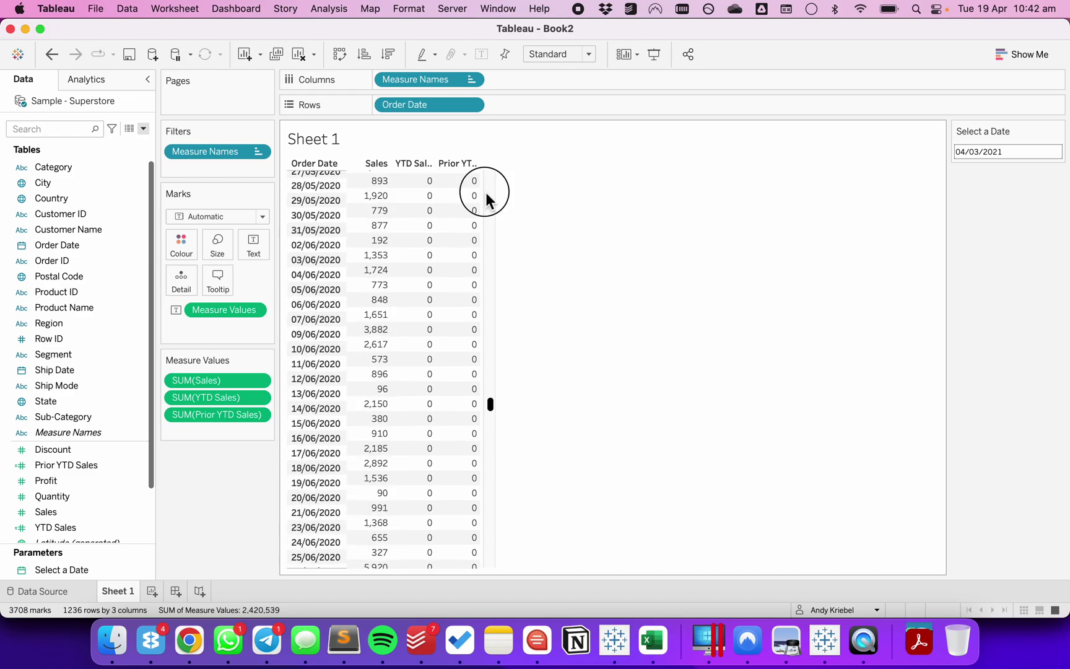
scroll(485, 192, up, 10)
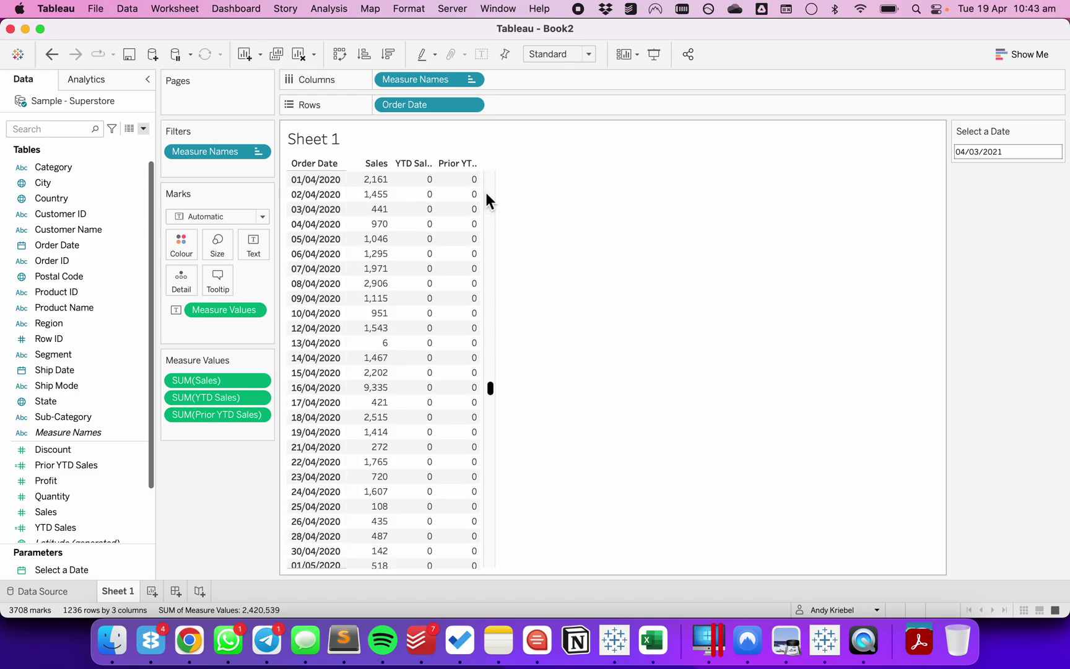
scroll(487, 196, up, 10)
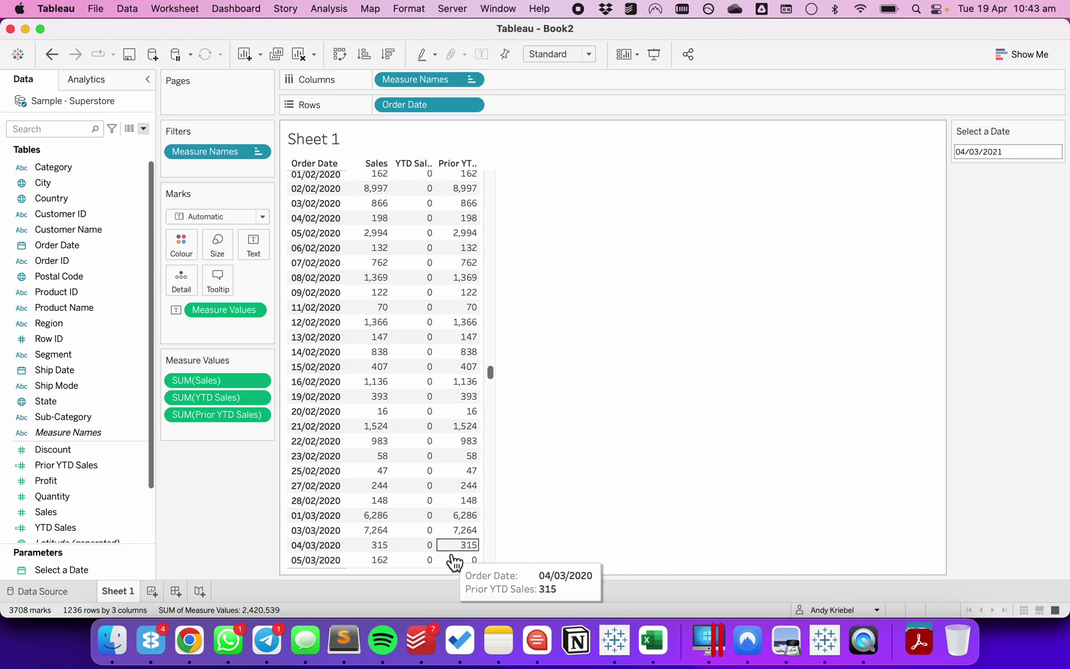
scroll(489, 193, up, 10)
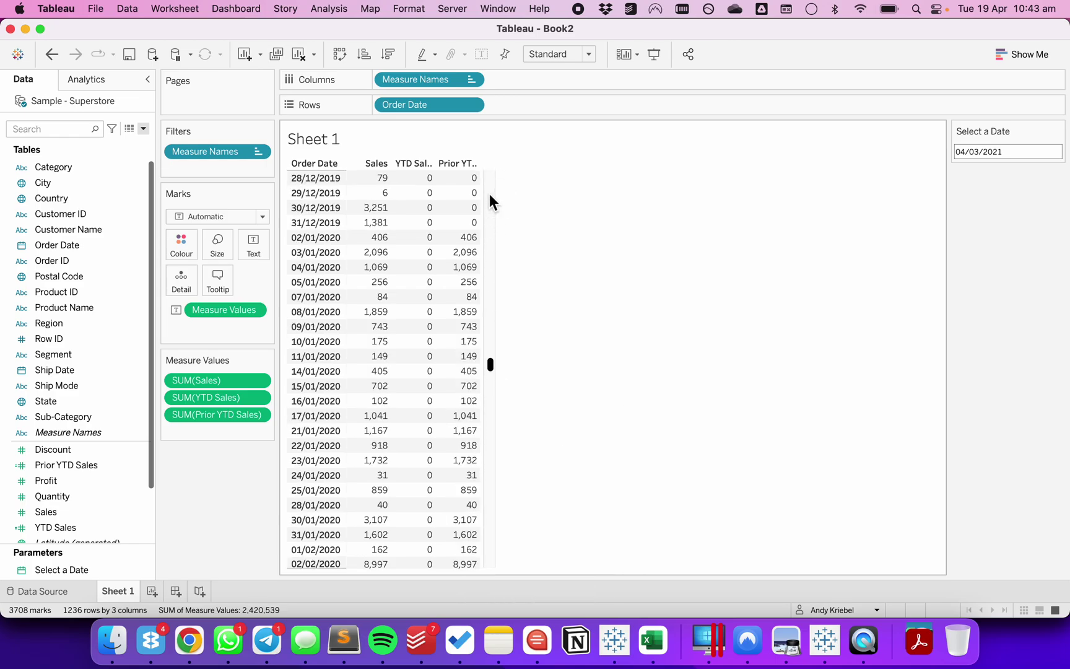
scroll(493, 444, down, 5)
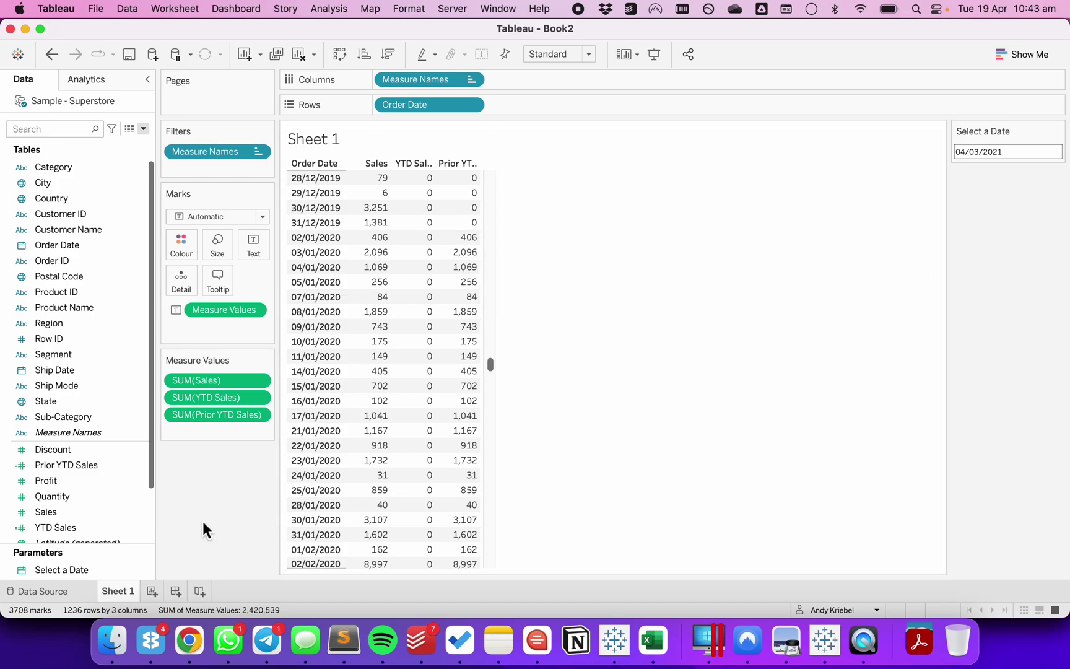
- Define the YTD vs. Prior YTD field as SUM([YTD Sales])-SUM([Prior YTD Sales])
click(143, 128)
click(117, 144)
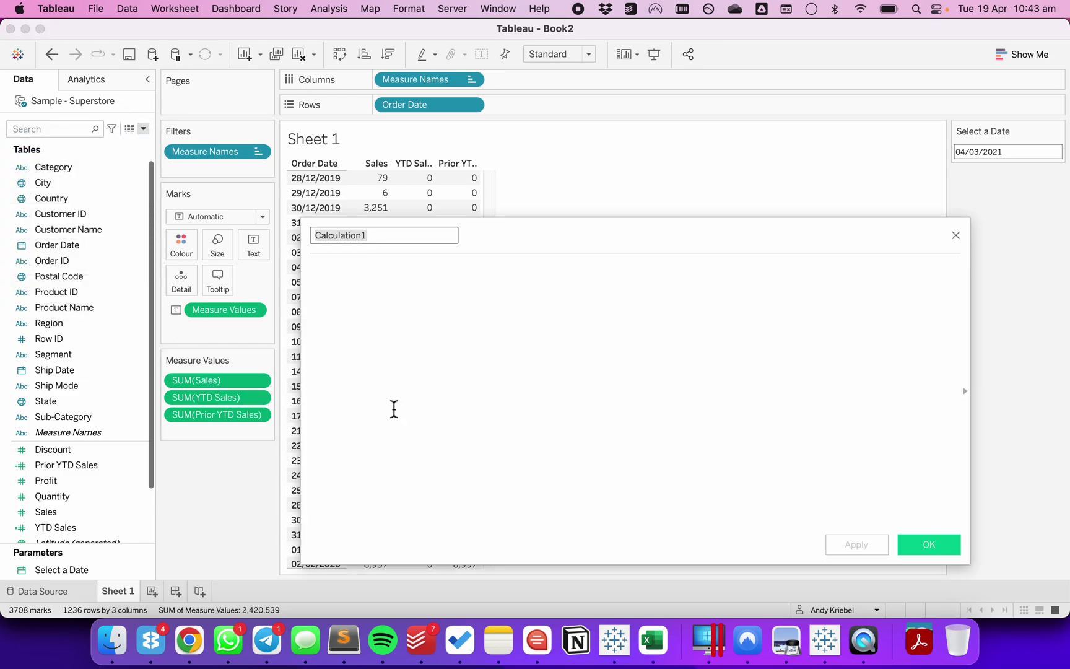
text(YT)
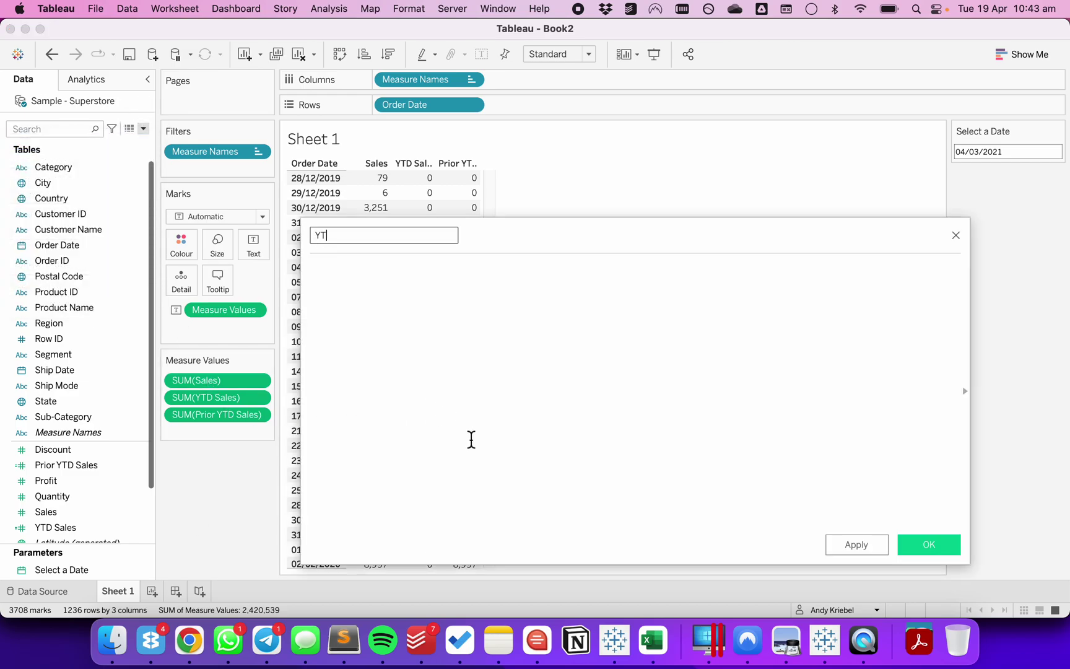
text(D vs. Prior YRD)
text(D)
click(458, 458)
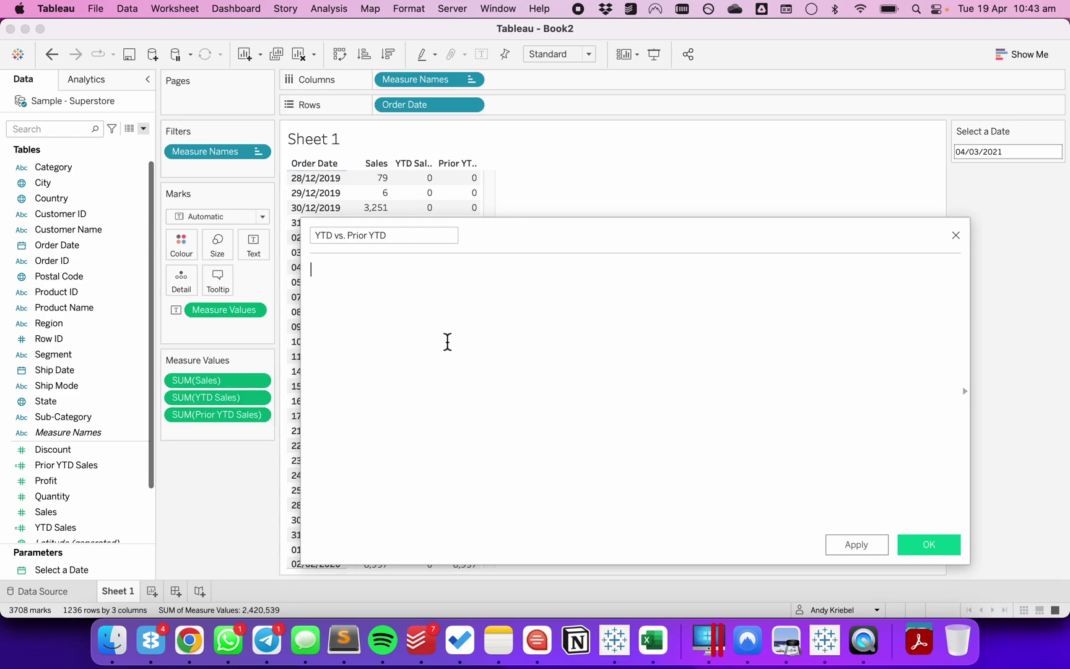
drag(207, 398, 421, 374)
text(-)
drag(229, 419, 562, 362)
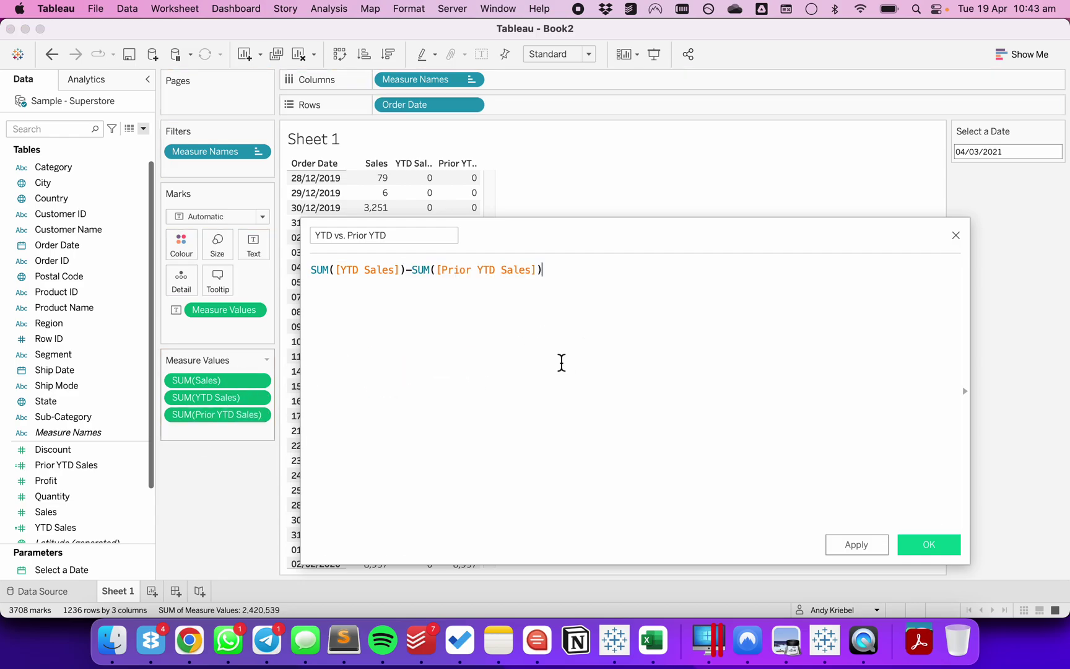
click(931, 546)
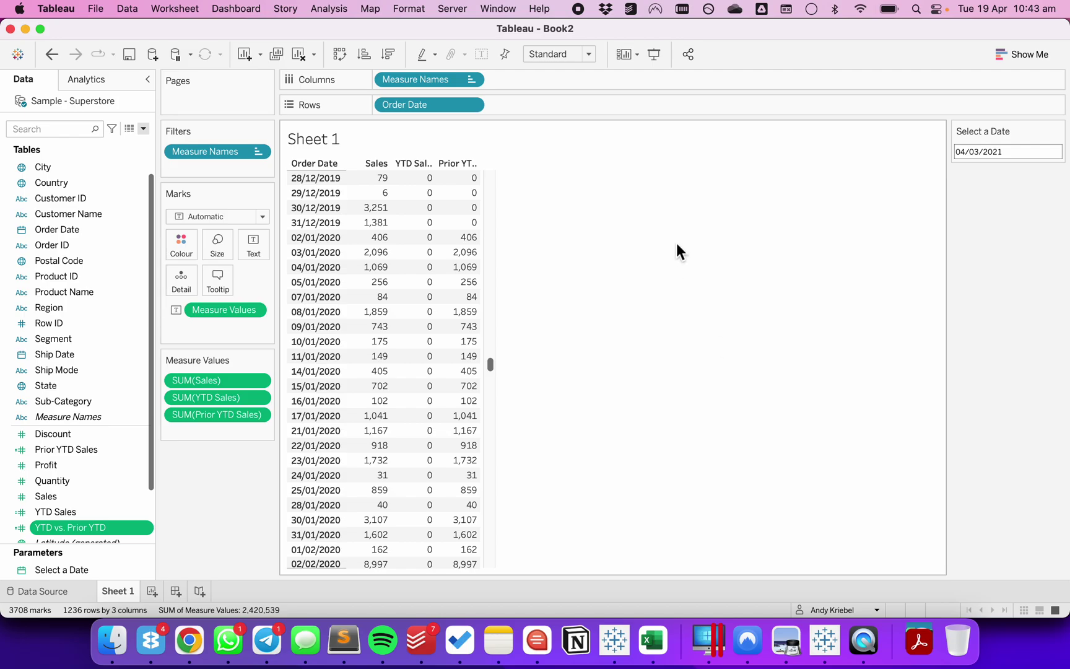
- Clear the sheet, put YTD Sales on Text, and show the Select a Date control
click(300, 58)
drag(52, 511, 248, 247)
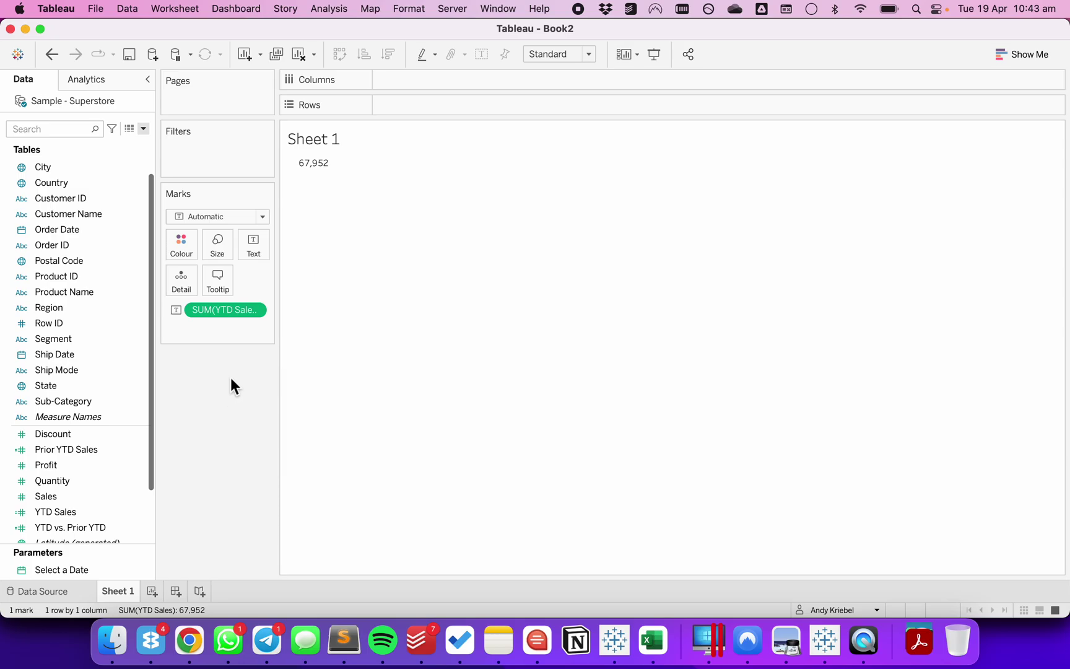
right_click(65, 570)
click(97, 345)
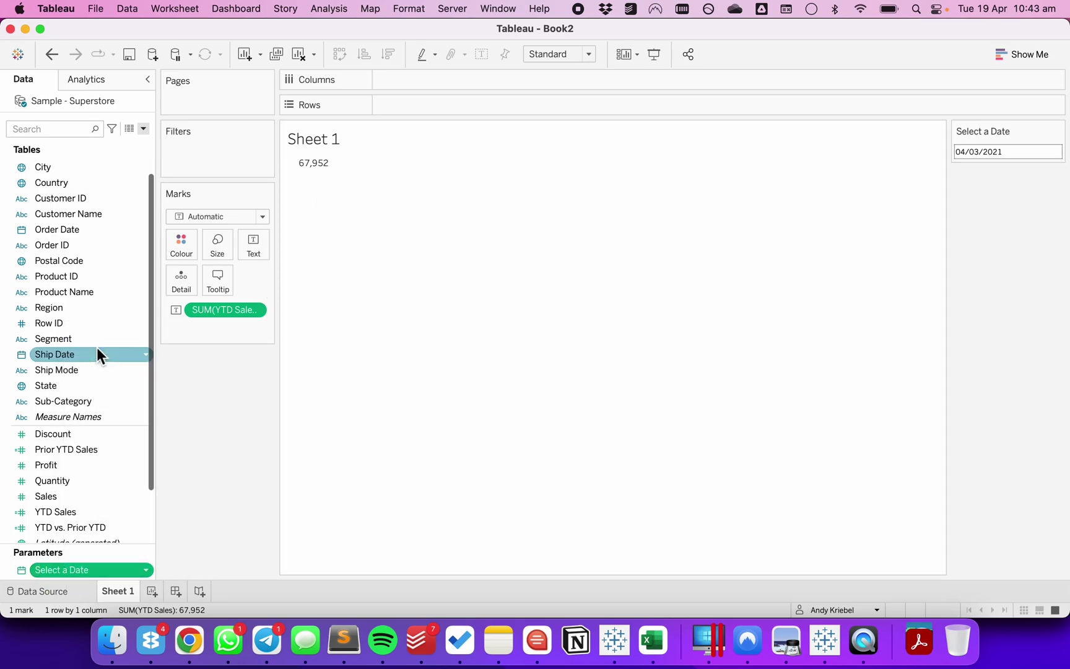
- Set Select a Date to 31/03/2021, giving YTD Sales 123,145
click(1018, 150)
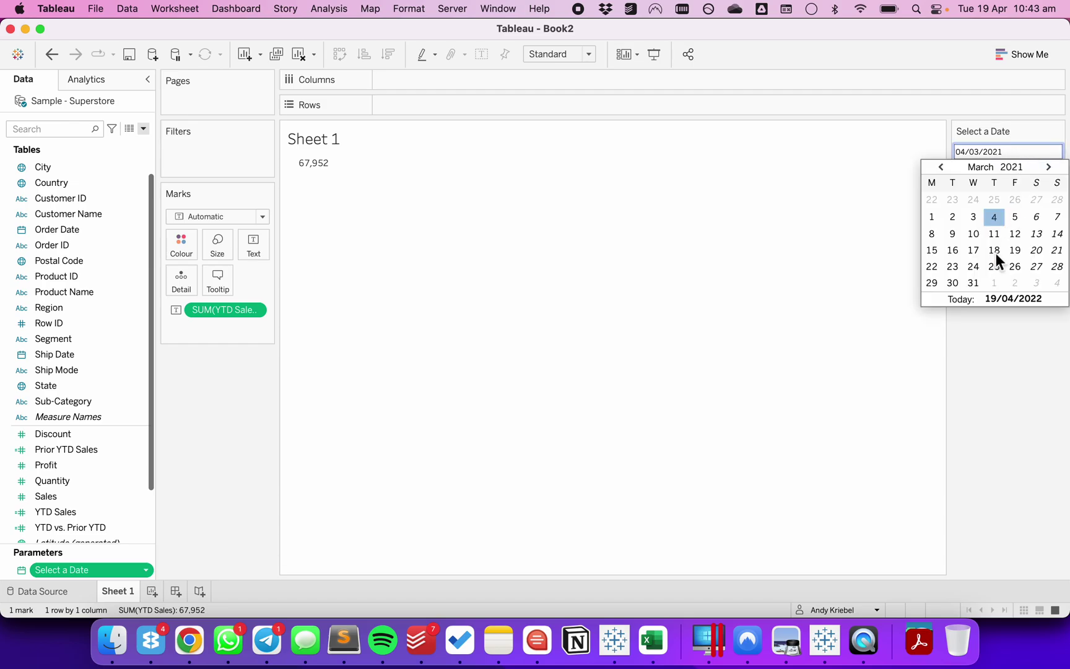
click(973, 283)
mouse_move(335, 178)
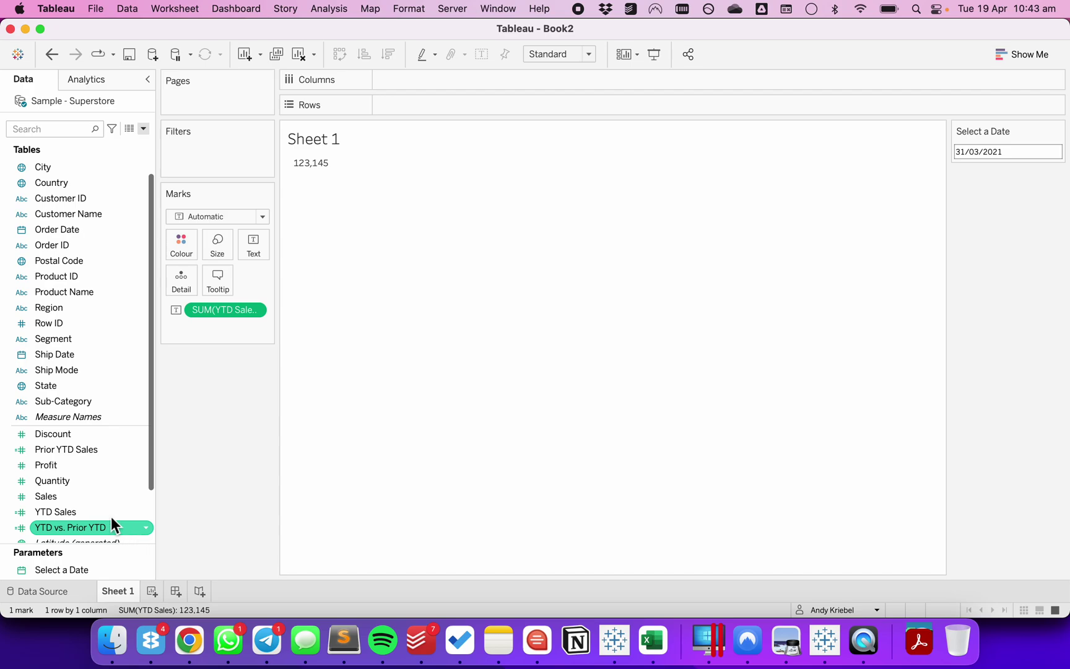
- Show YTD vs. Prior YTD (29,908) on Text under YTD Sales, trying then removing Prior YTD Sales
drag(90, 526, 254, 239)
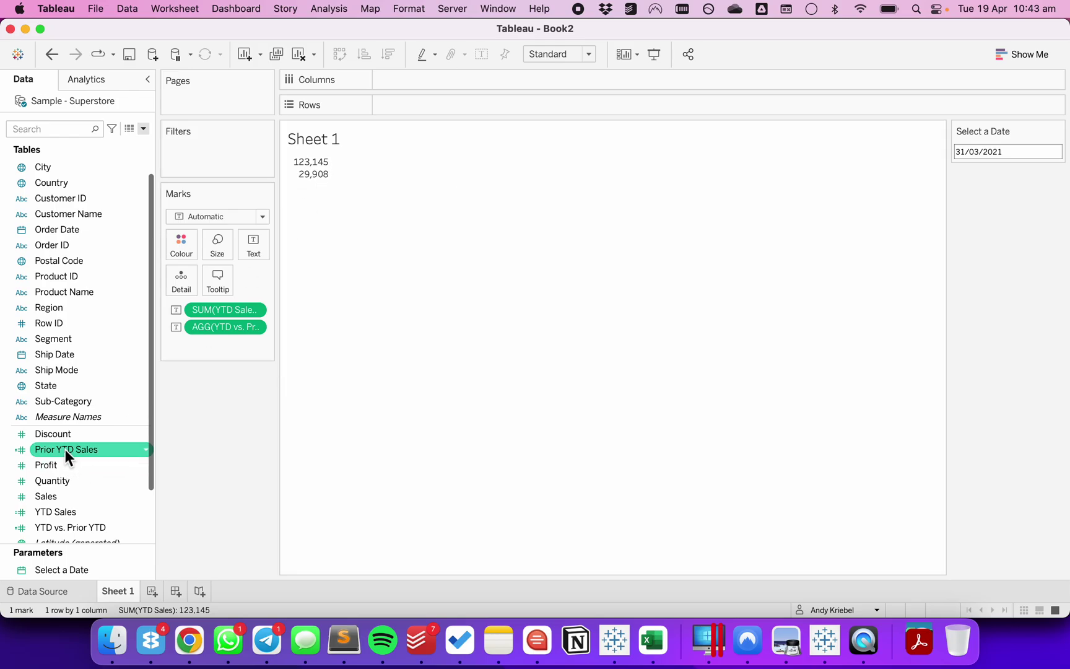
drag(65, 449, 248, 248)
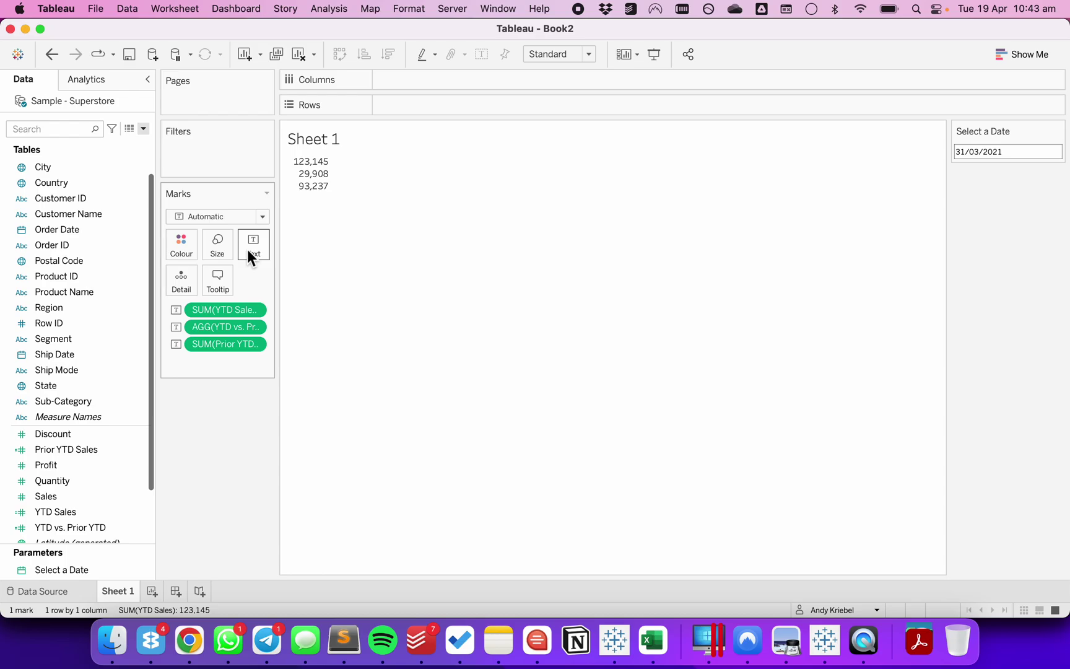
drag(229, 329, 228, 365)
mouse_move(304, 180)
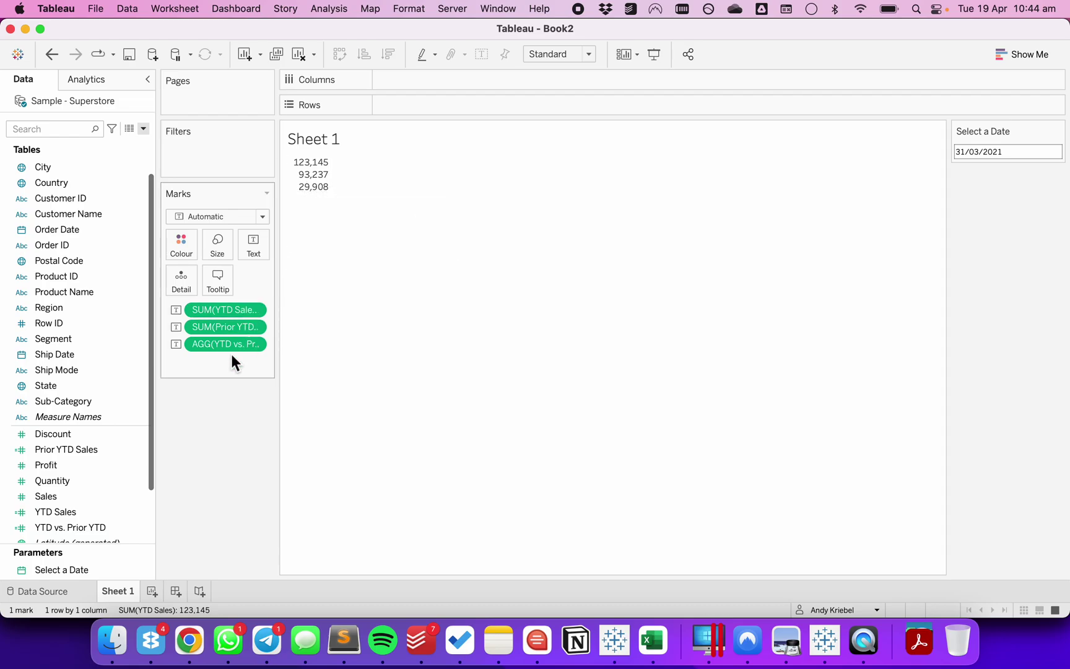
drag(228, 329, 212, 437)
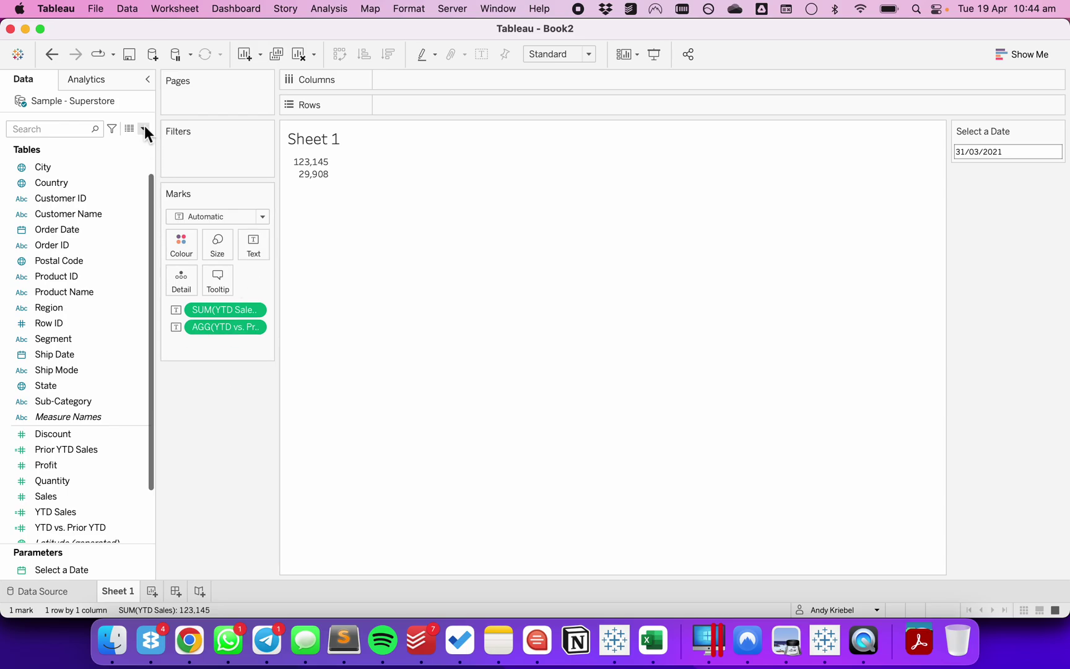
- Duplicate the YTD vs. Prior YTD calculated field
right_click(53, 526)
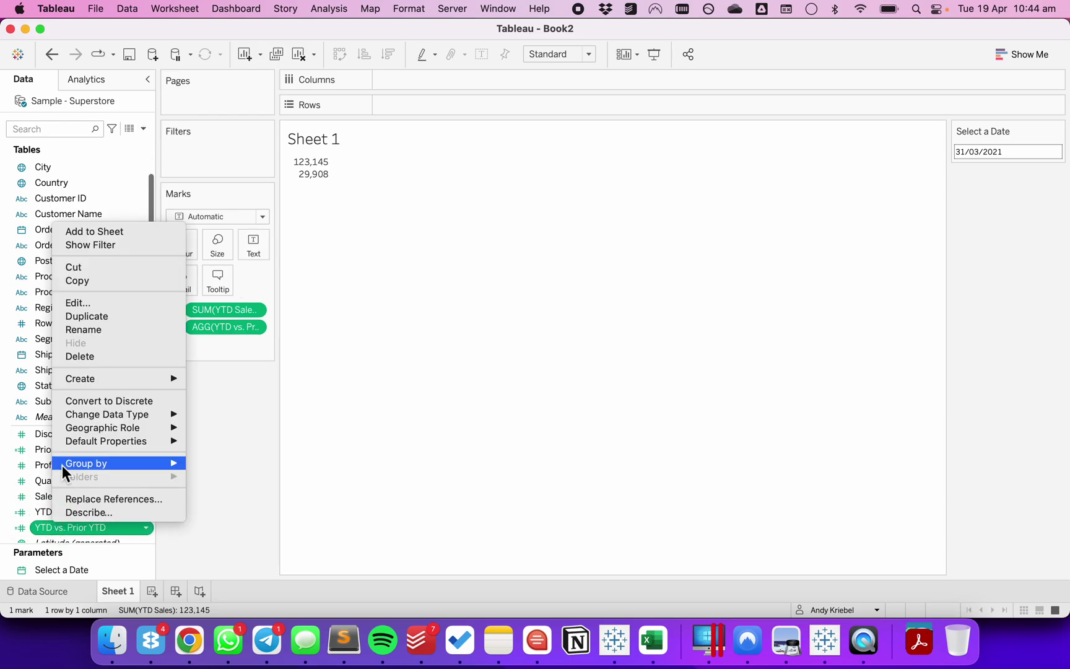
click(91, 317)
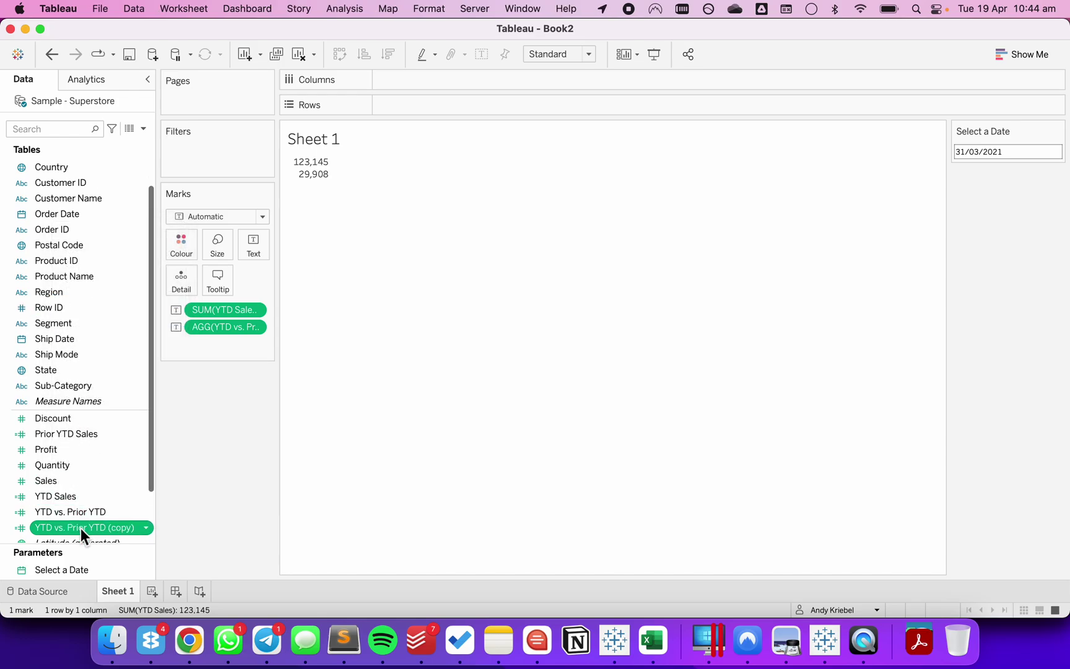
right_click(80, 526)
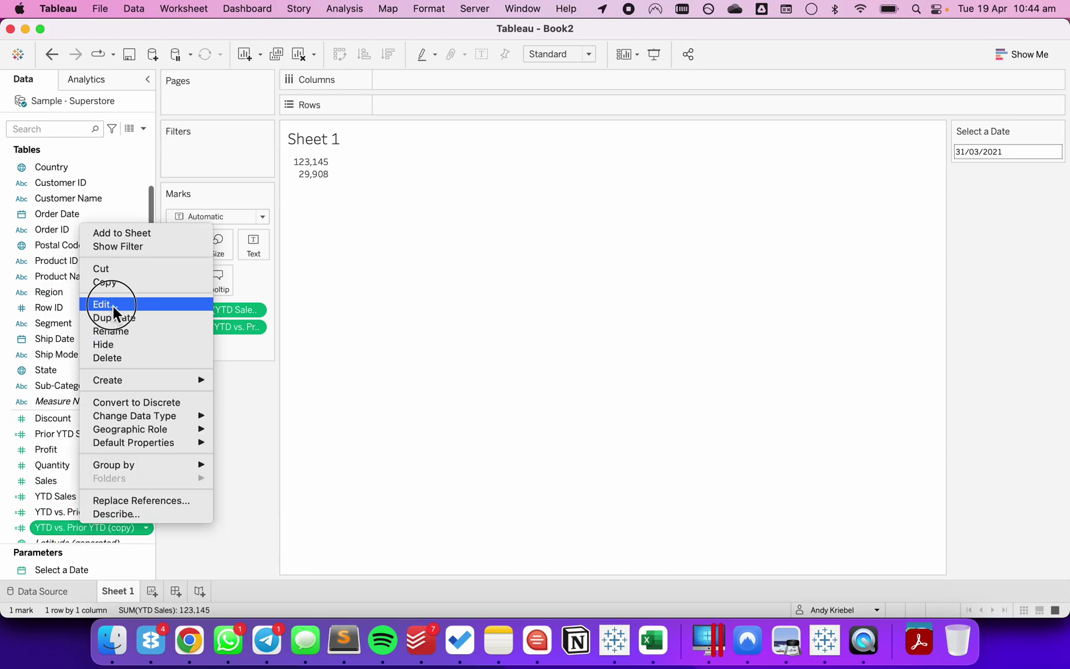
- Rename the copied calculation to 'YTD vs. Prior YTD %'
click(102, 304)
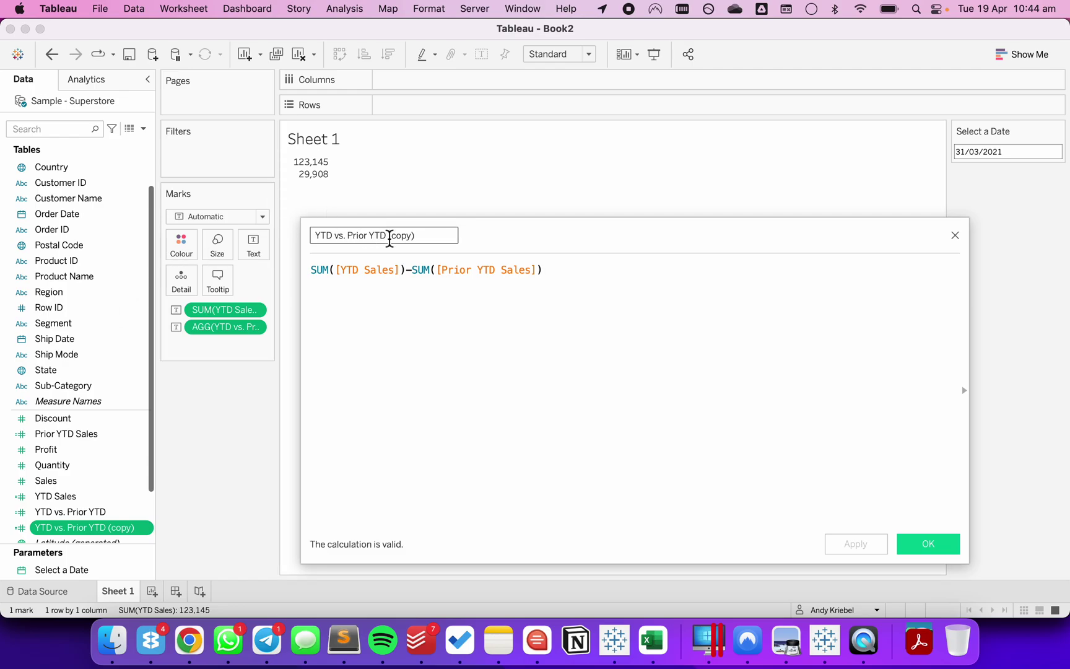
drag(388, 237, 451, 236)
key(BackSpace)
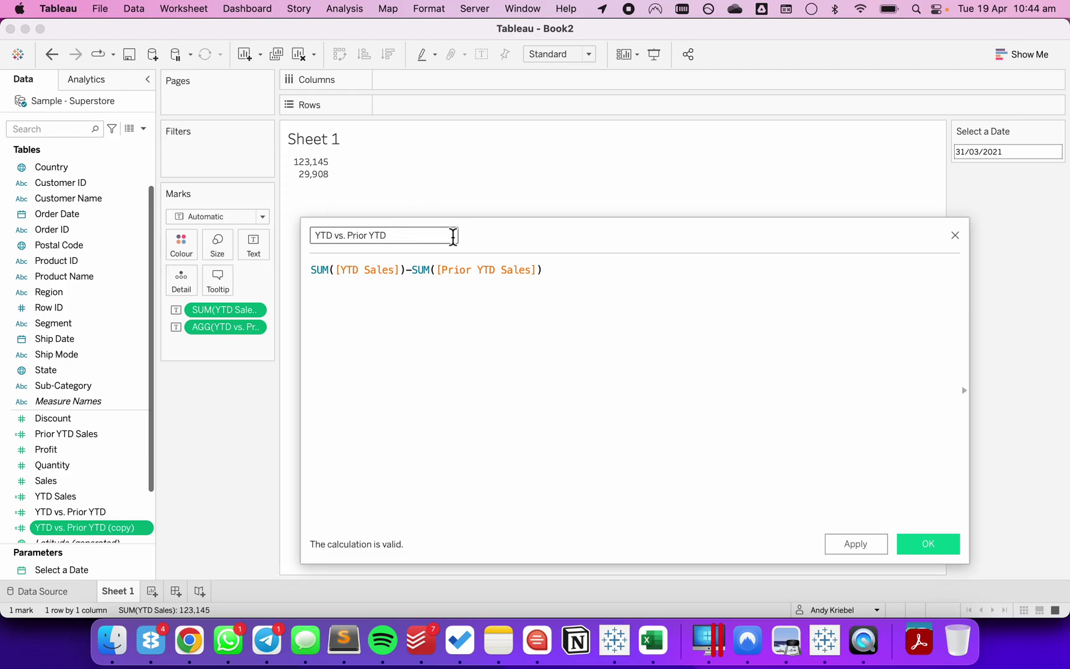
text(%)
- Put the difference in parentheses, divide by SUM([Prior YTD Sales]), and save
click(312, 271)
text(()
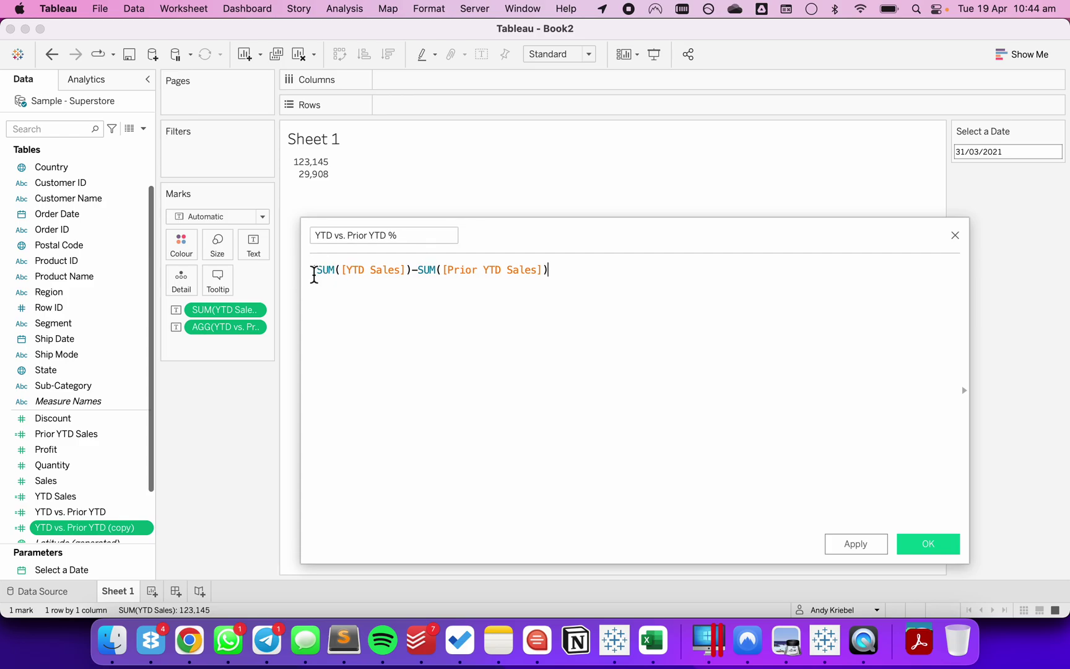
text())
key(Return)
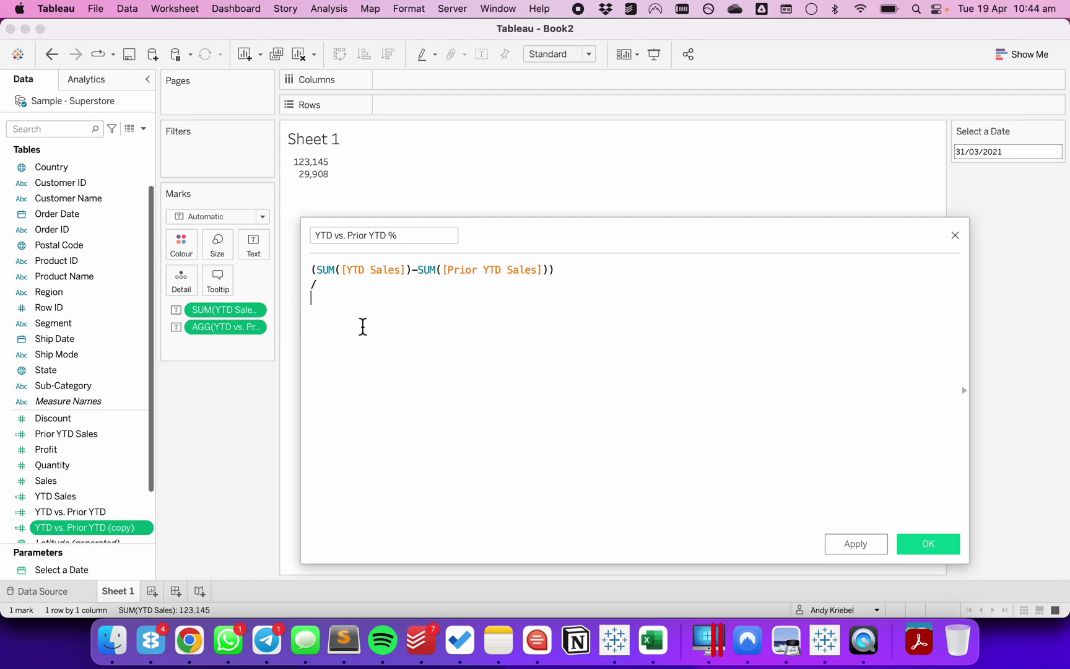
text(su)
click(363, 327)
text(prio))
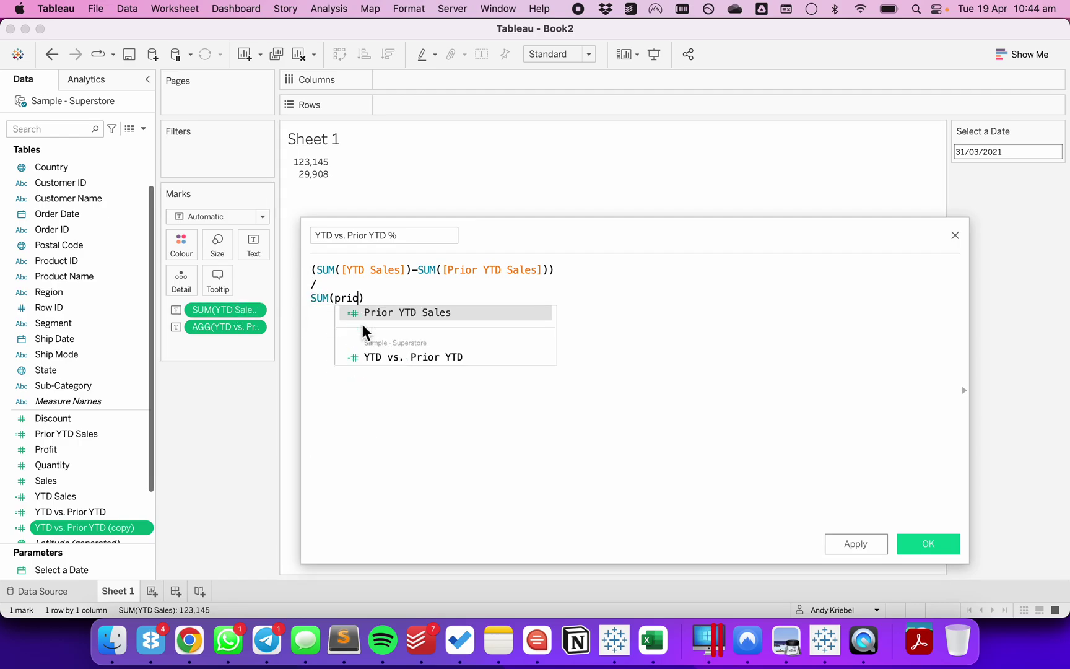
key(Return)
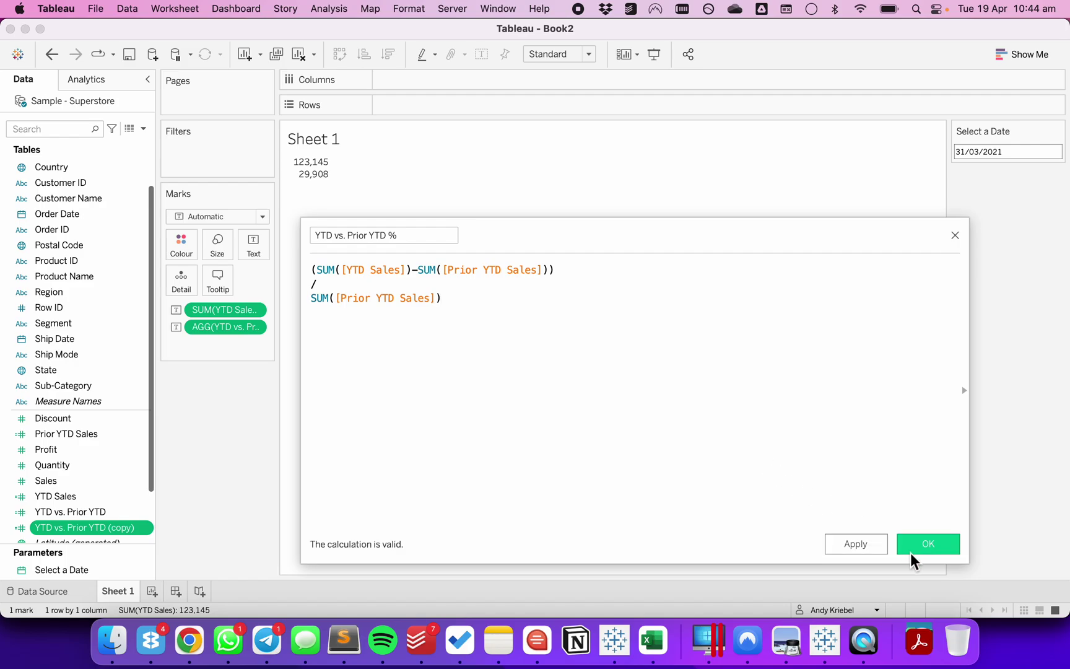
click(932, 544)
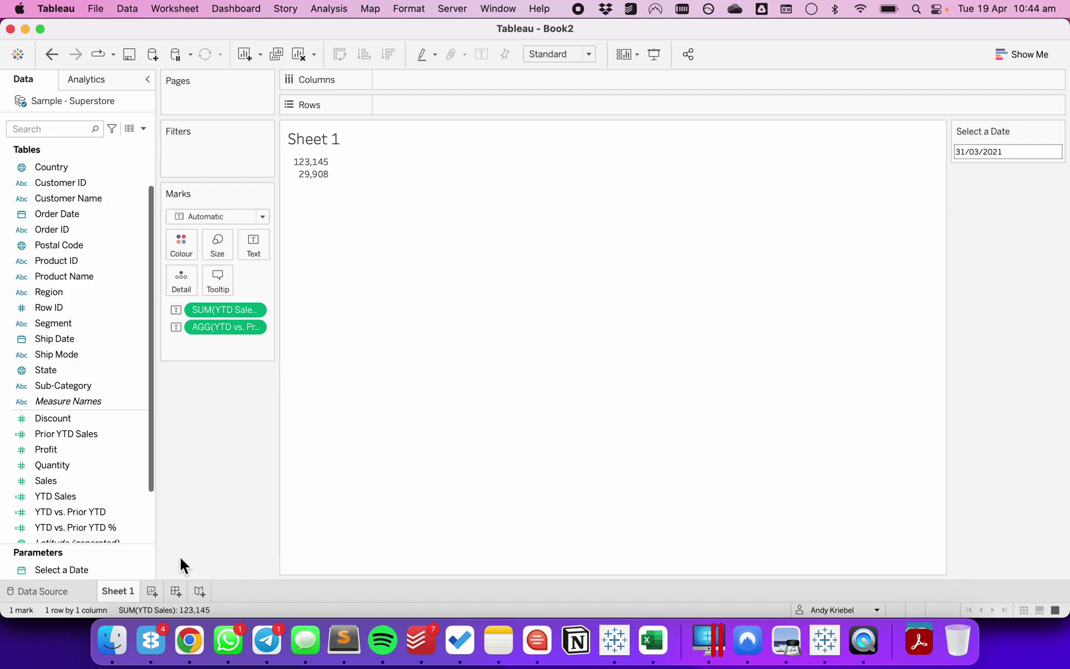
right_click(101, 525)
- Give YTD vs. Prior YTD % the default custom format +0.0%;-0.0% and add it to the label
mouse_move(194, 442)
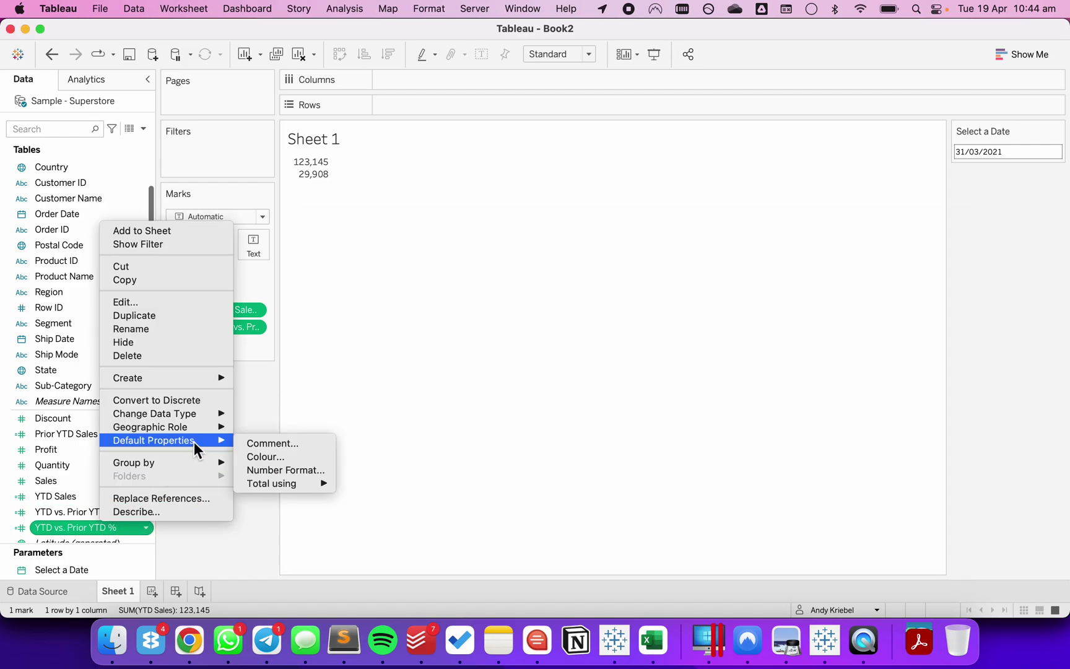
click(268, 474)
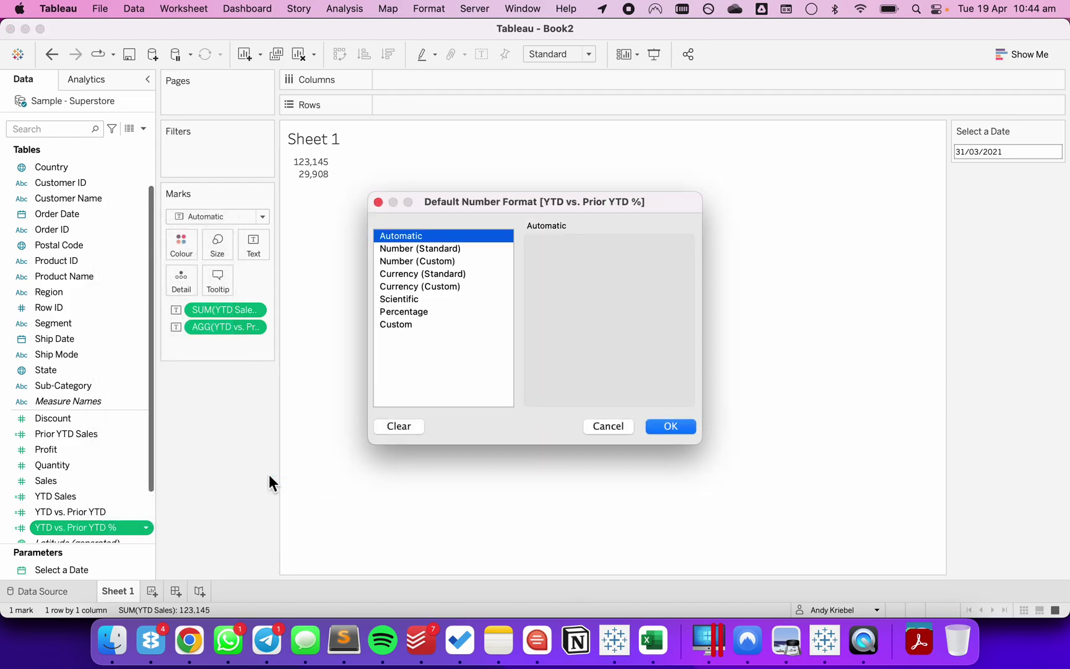
click(396, 324)
click(551, 260)
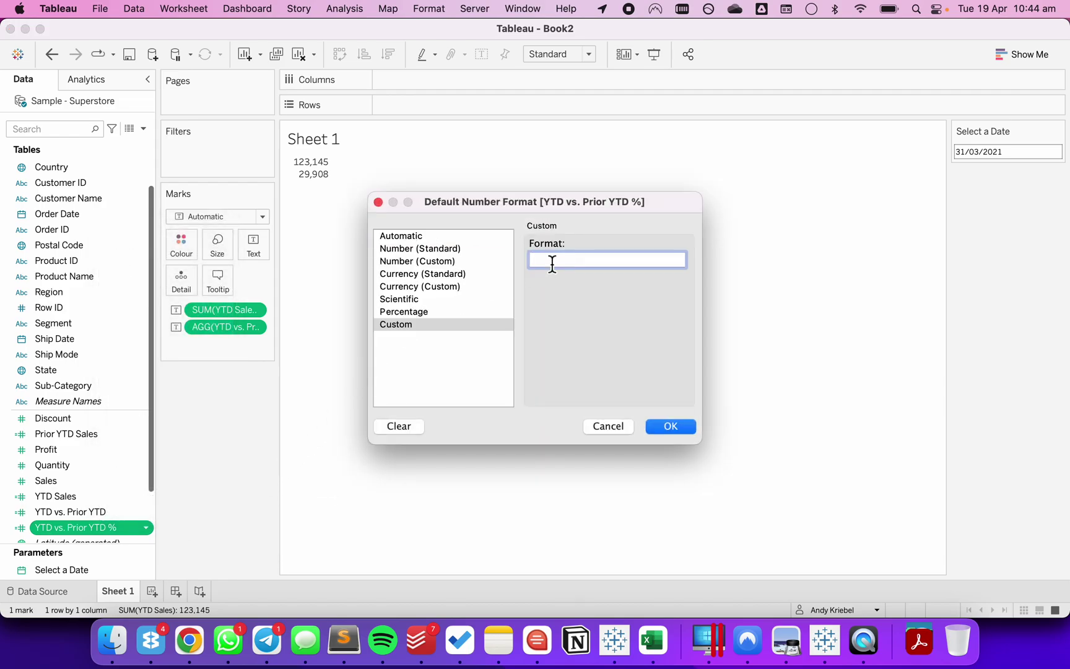
text(+0.0%;-0.0%)
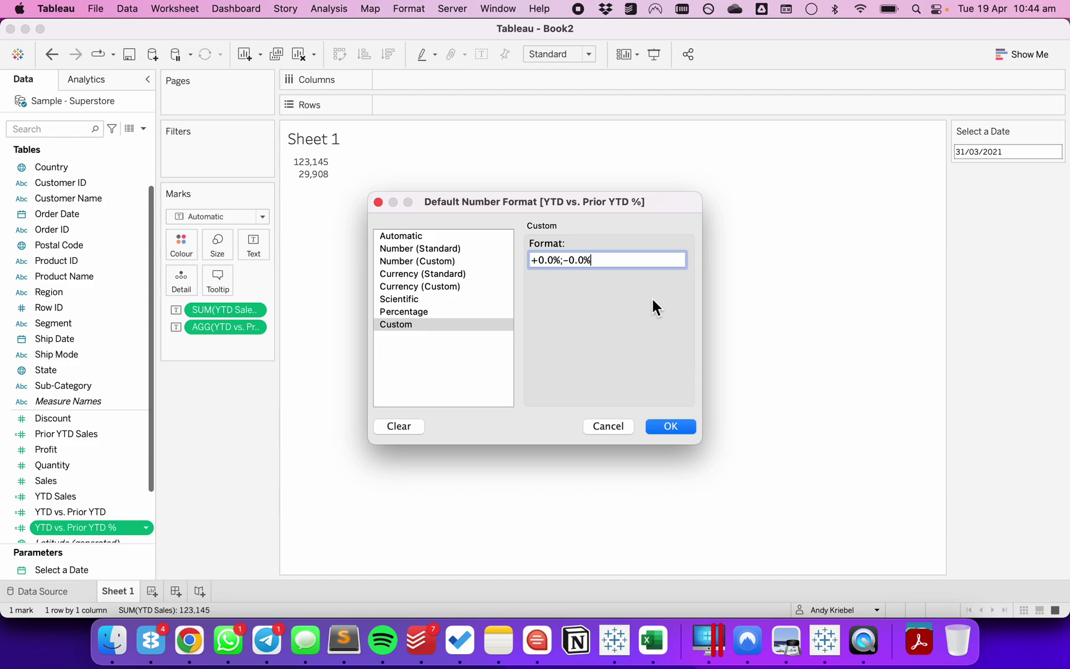
click(683, 426)
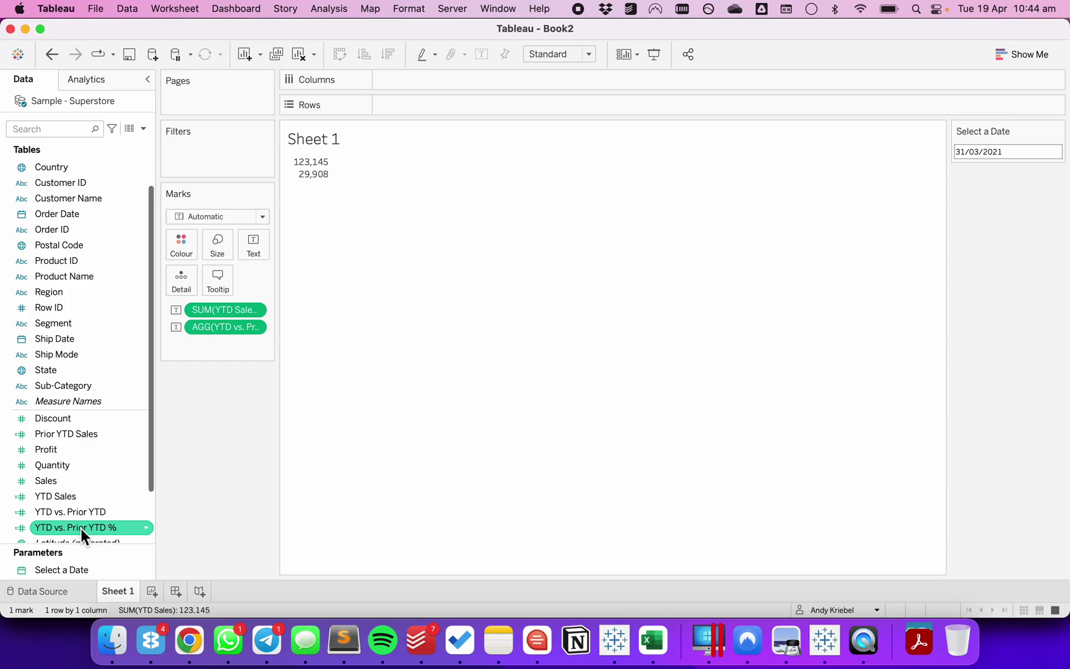
drag(81, 528, 249, 251)
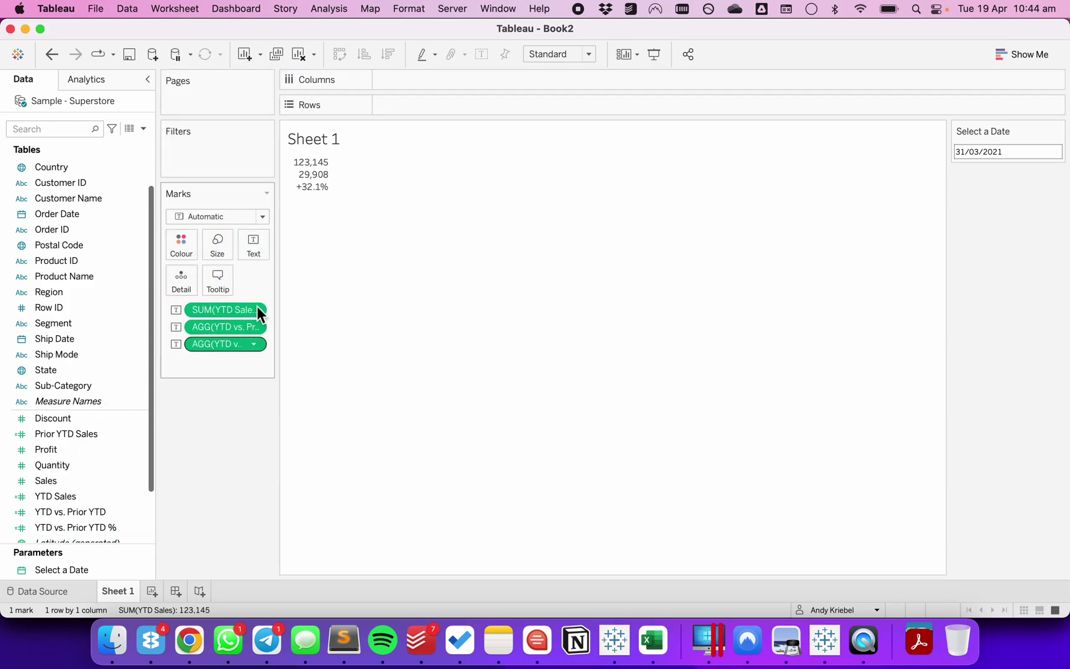
- Drop the 29,908 YTD vs. Prior YTD difference from the label and centre the text horizontally
drag(225, 344, 210, 444)
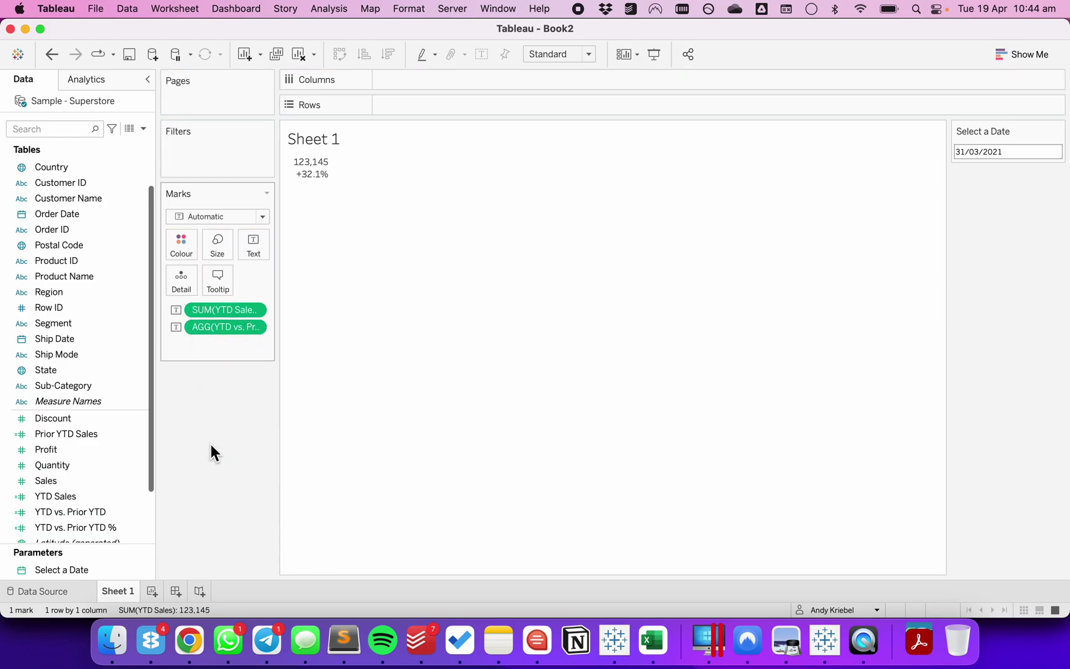
click(258, 250)
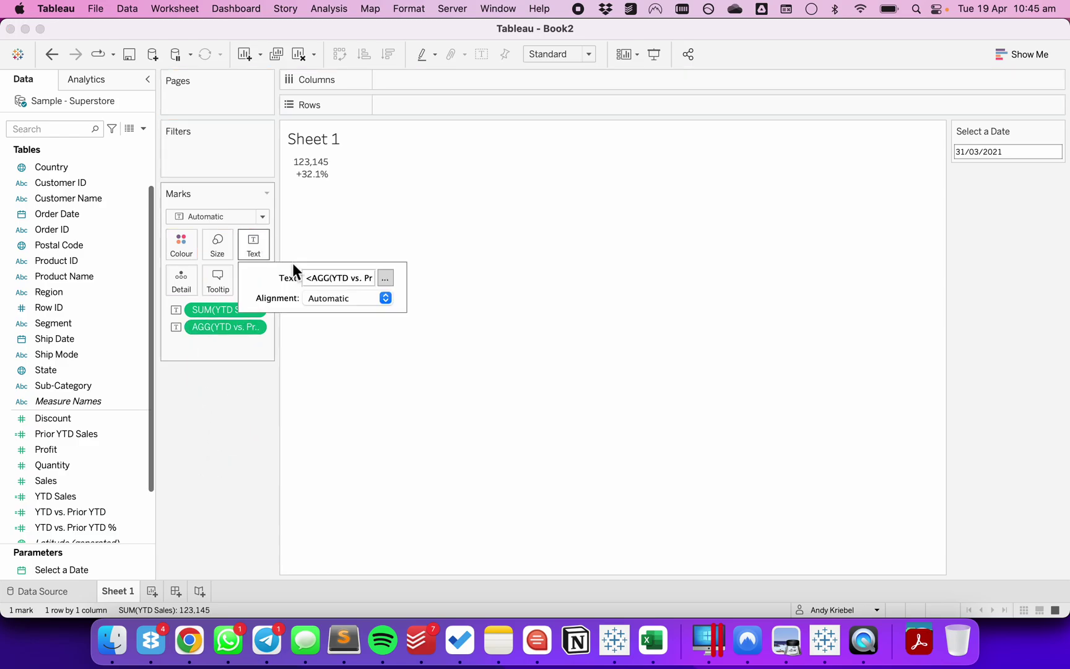
click(351, 301)
click(345, 368)
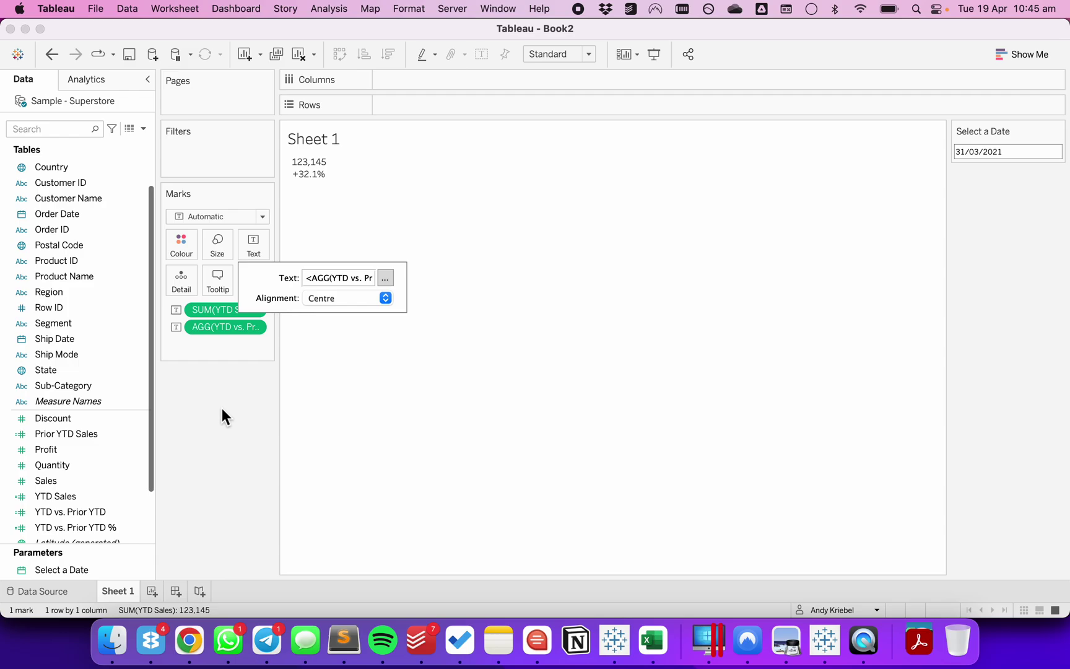
click(219, 385)
click(252, 251)
- Move the <SUM(YTD Sales)> line above the percentage line in the label and centre it
click(386, 277)
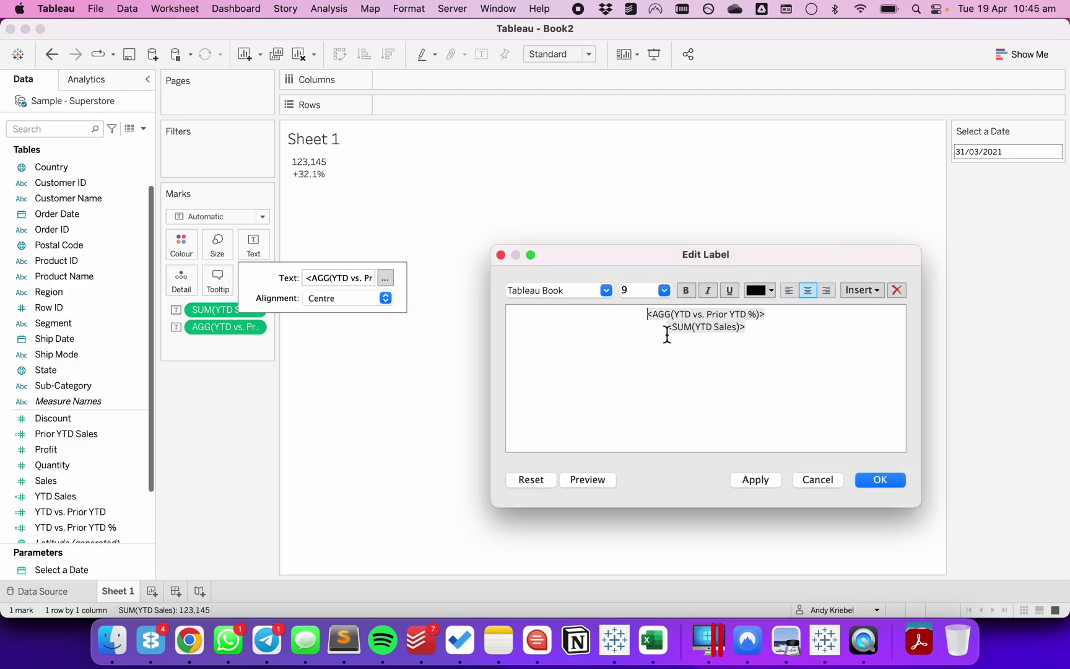
drag(667, 328, 781, 325)
key(super+c)
key(BackSpace)
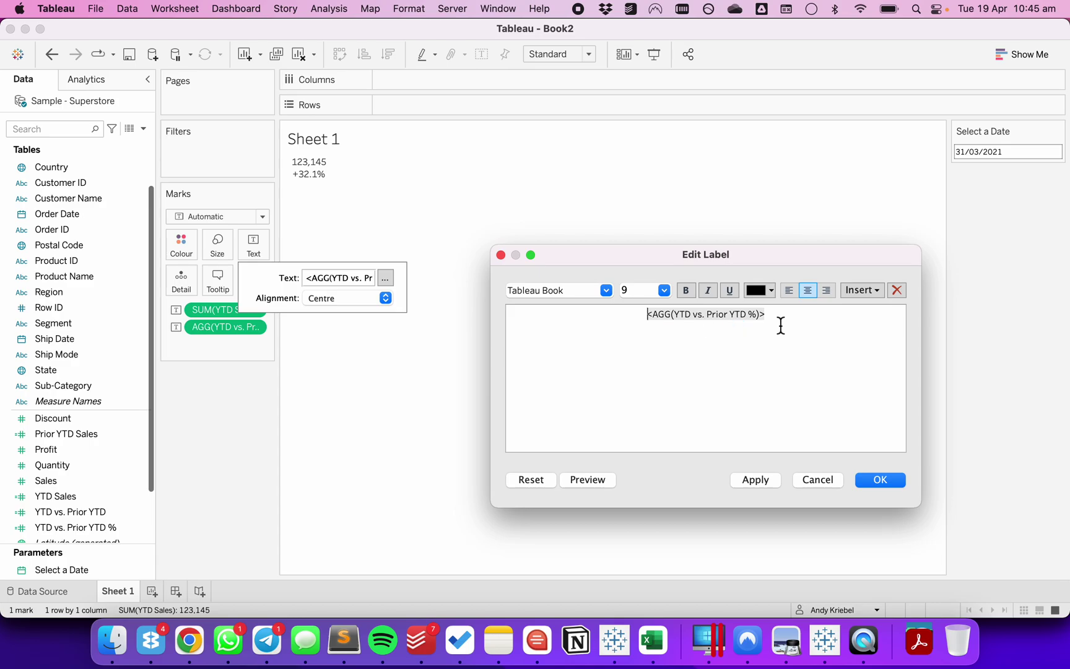
key(Return)
key(Up)
key(super+v)
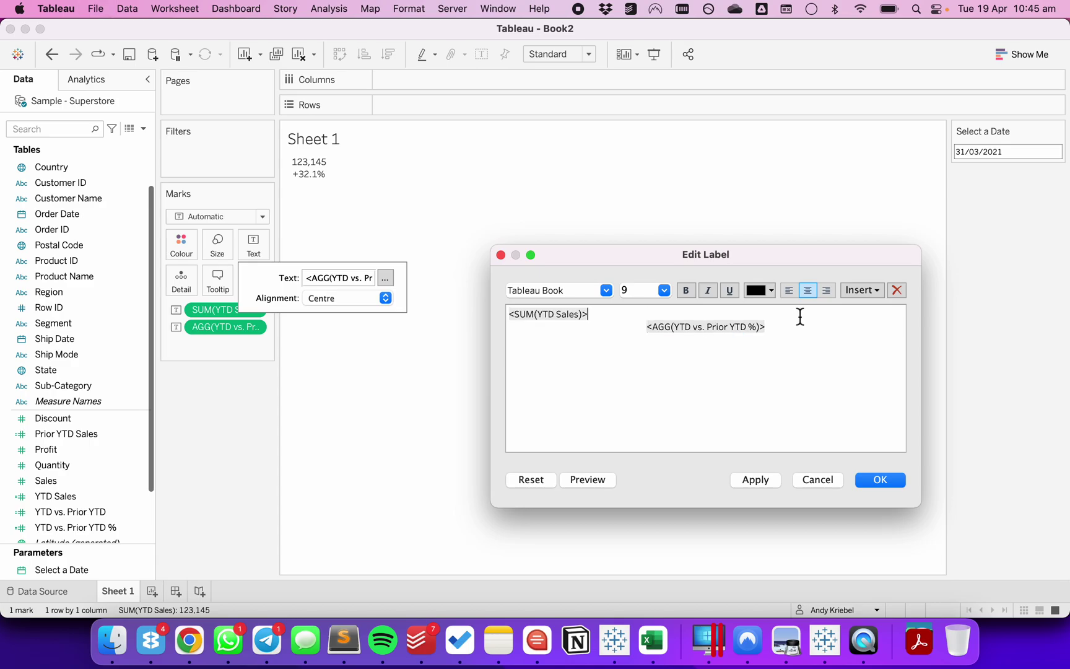
click(811, 291)
- Make the YTD Sales line 48 point and the percentage line 12 point, then apply
triple_click(700, 315)
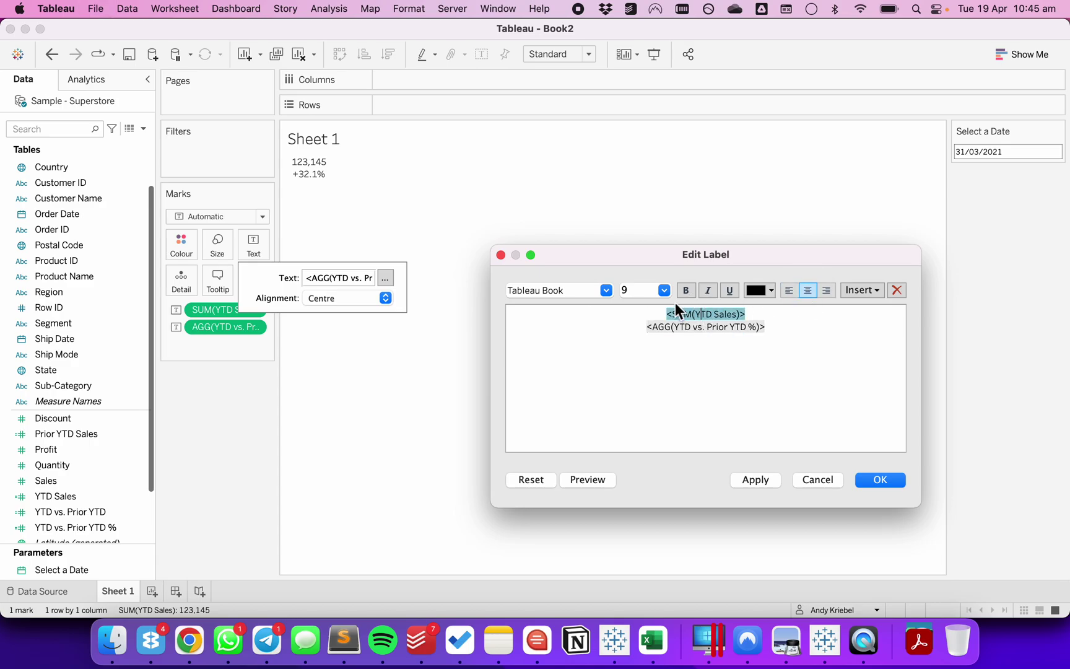
click(665, 291)
click(638, 483)
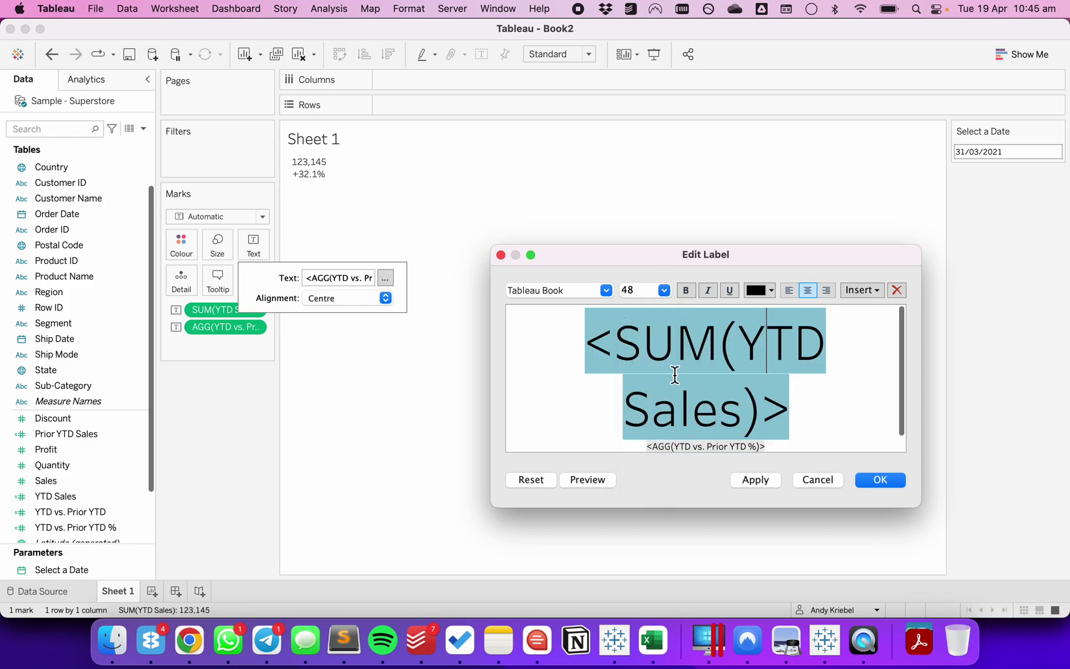
scroll(712, 378, down, 1)
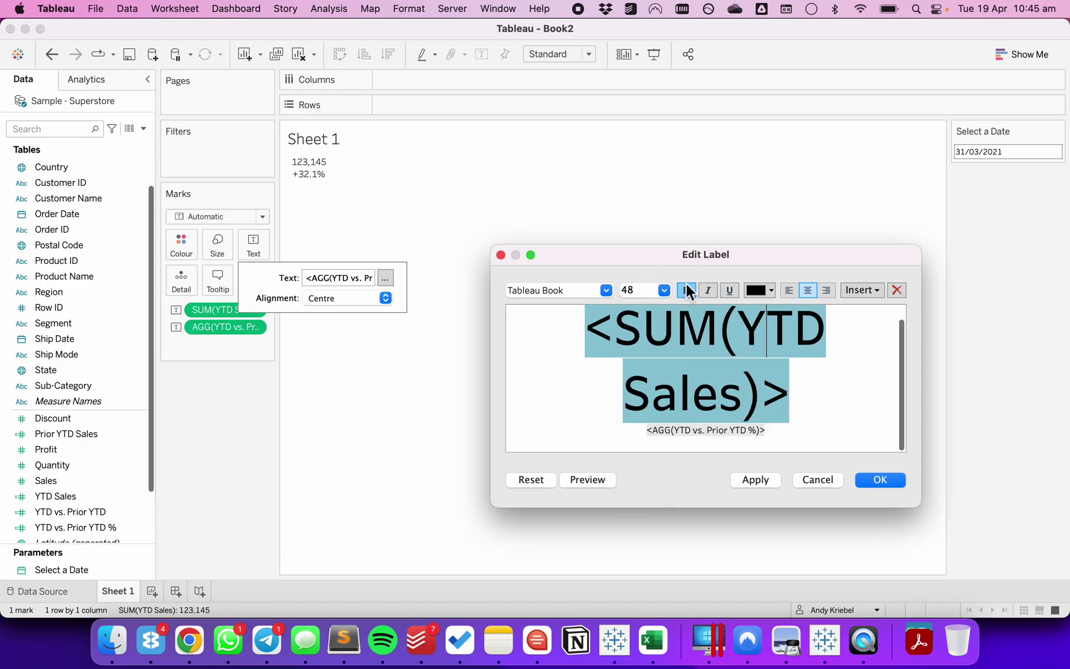
triple_click(689, 437)
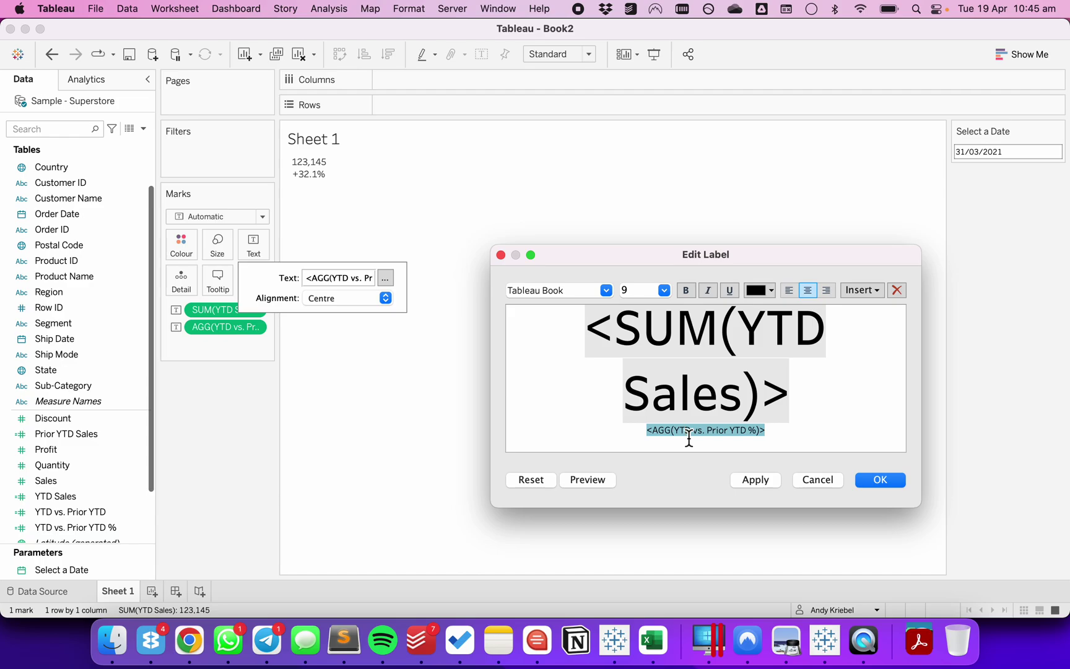
click(664, 291)
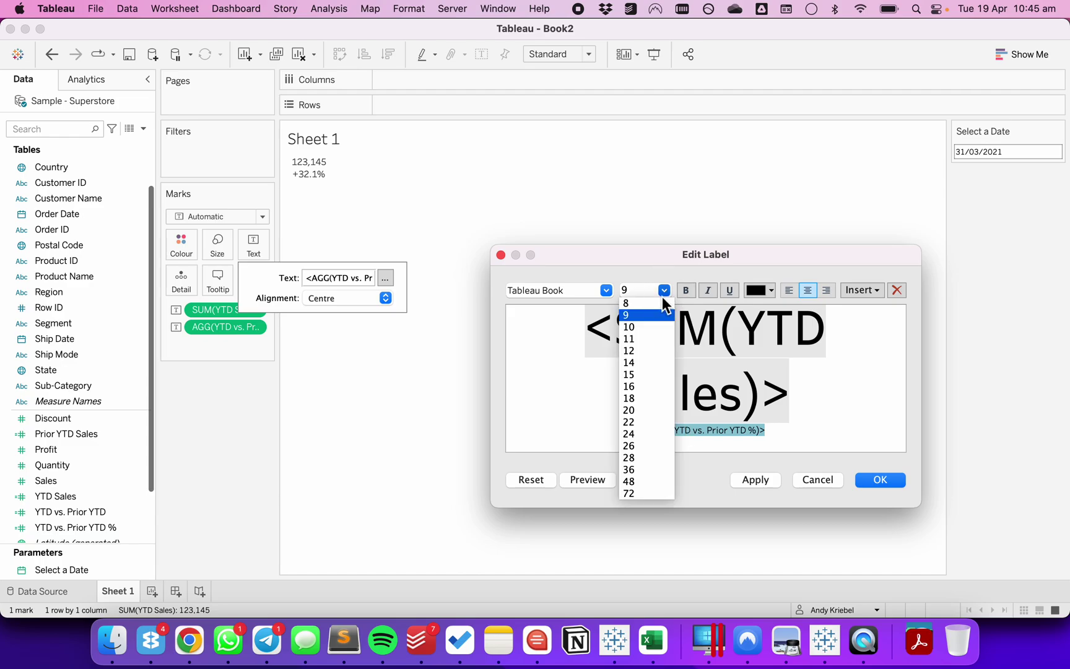
click(638, 351)
click(878, 479)
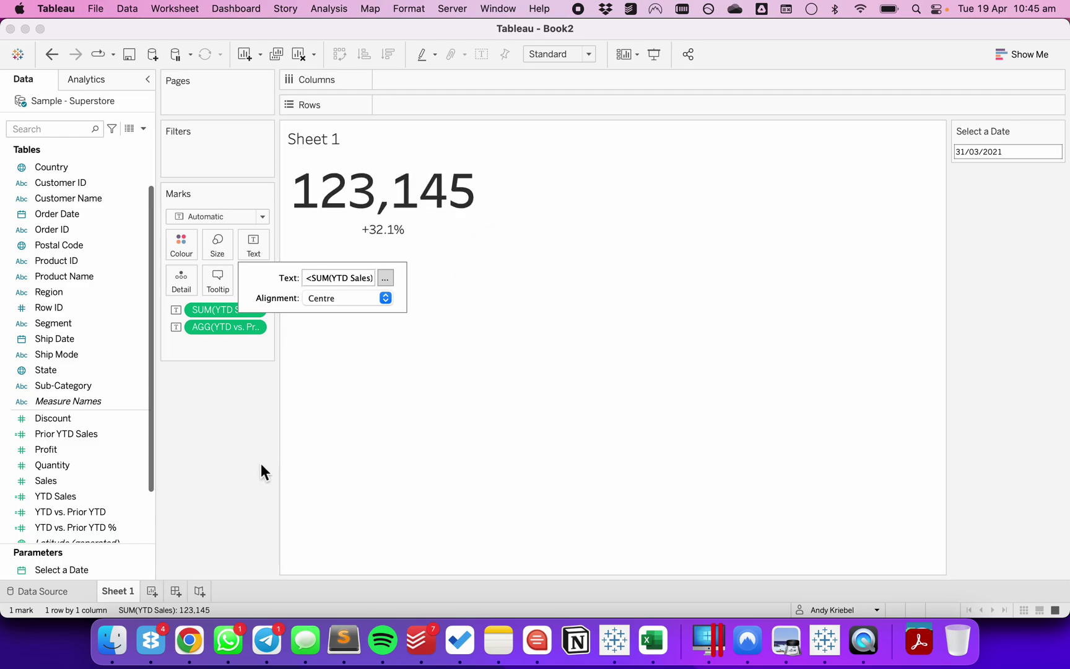
click(240, 467)
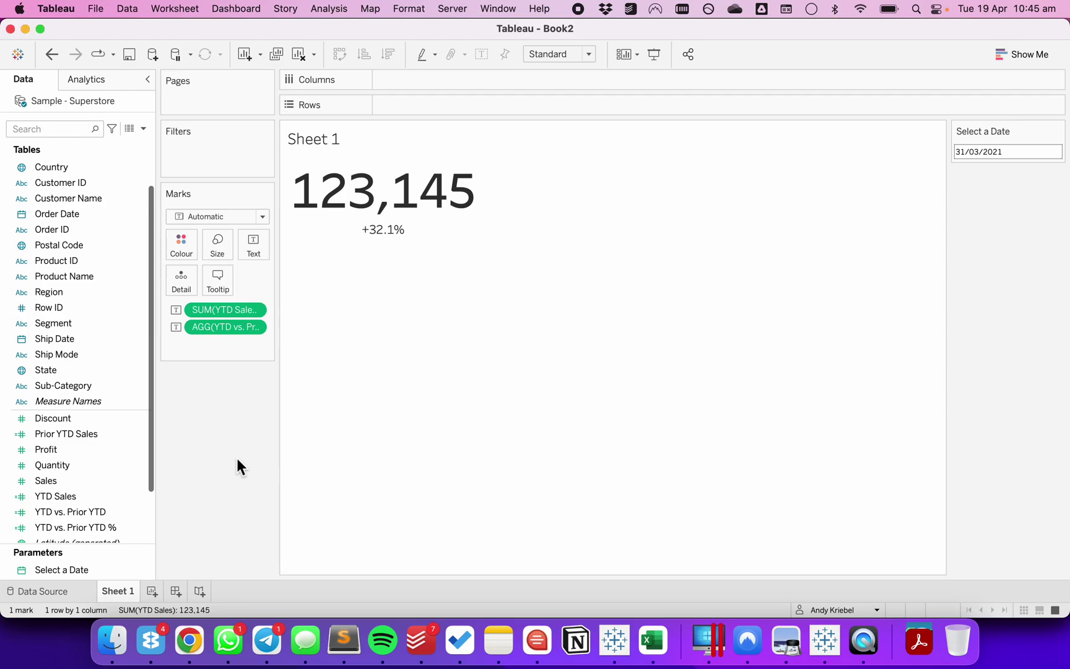
- Append 'vs. Prior YTD' after the percentage field so the line reads '+32.1% vs. Prior YTD'
click(253, 244)
click(389, 279)
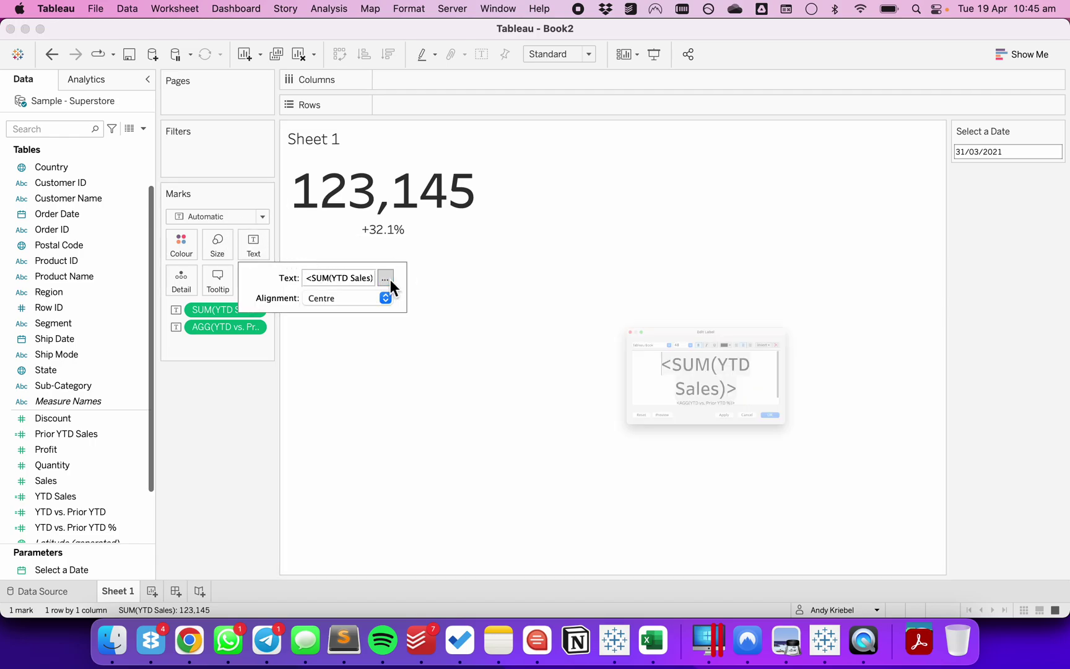
scroll(823, 384, down, 1)
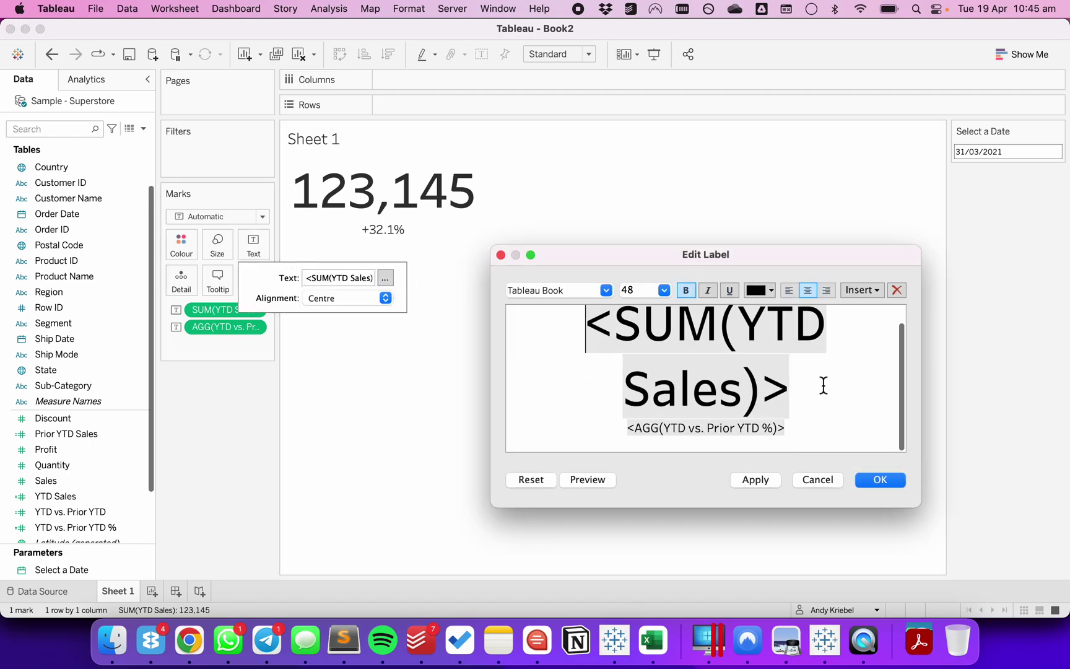
click(814, 428)
text(vs. Prior)
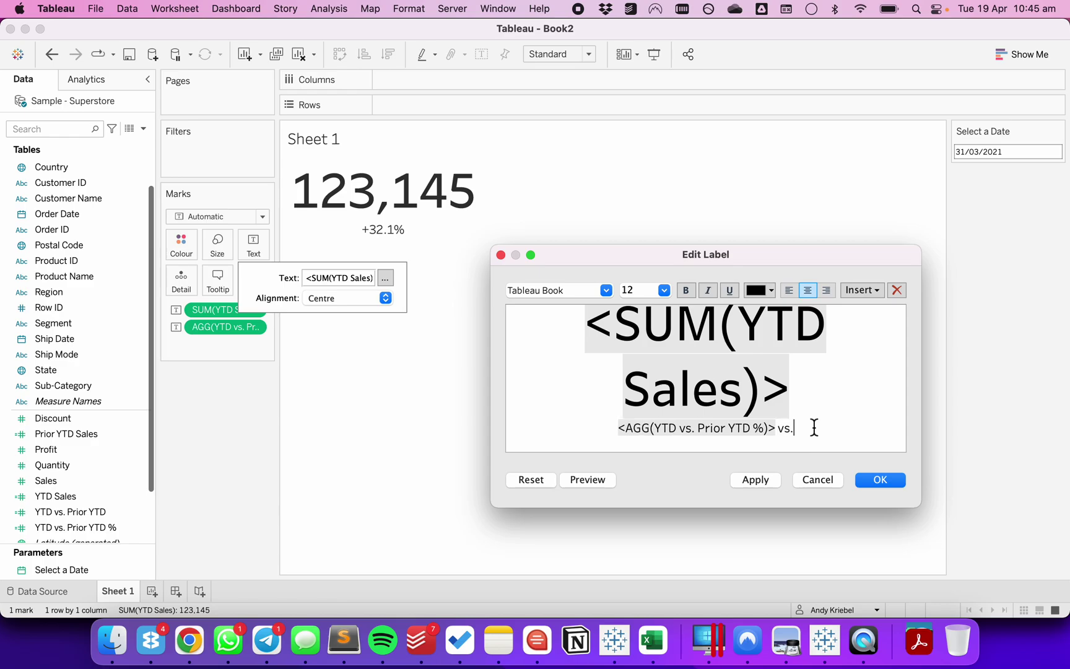
text( YTD)
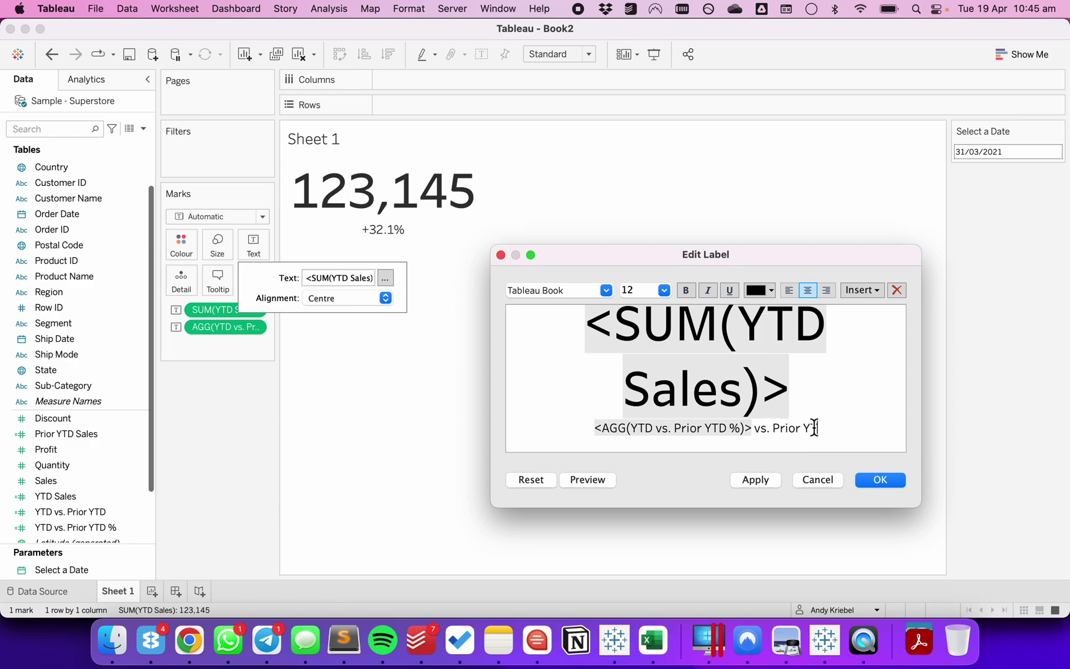
click(885, 481)
click(619, 413)
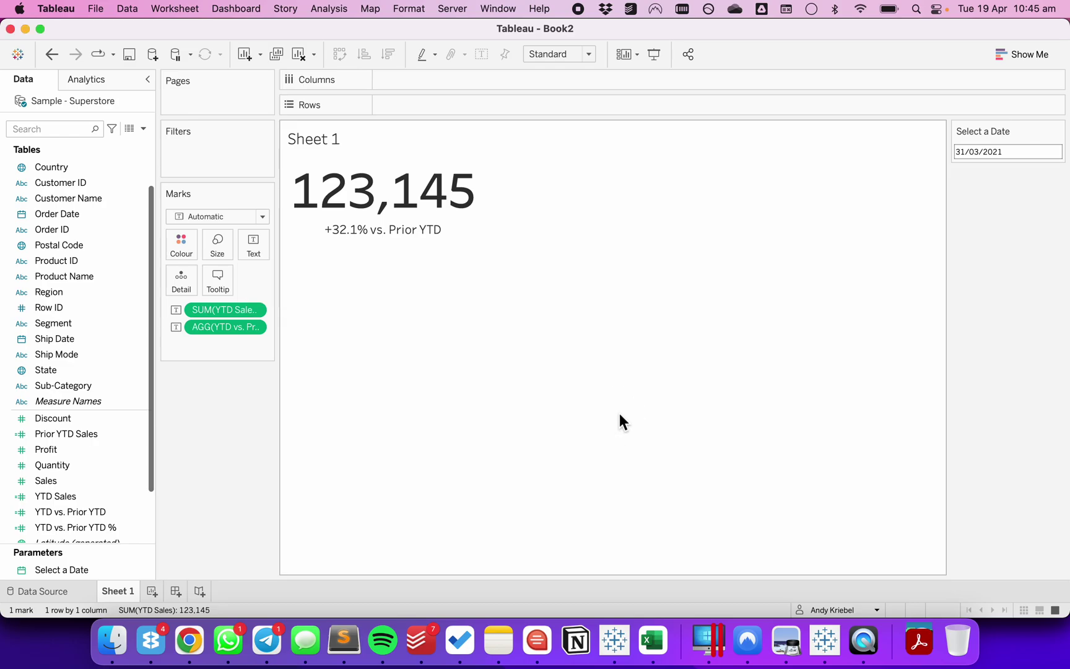
- Set Select a Date to 03/12/2020 so the sheet shows 529,526 and +30.8% vs. Prior YTD
click(1012, 155)
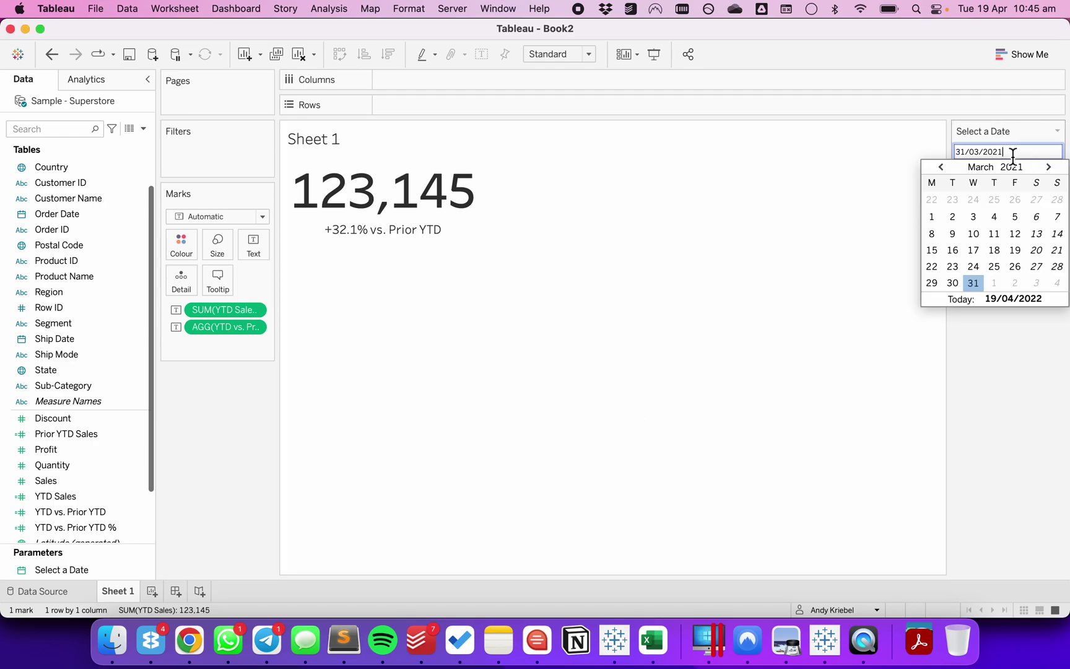
click(940, 168)
click(940, 168)
click(940, 169)
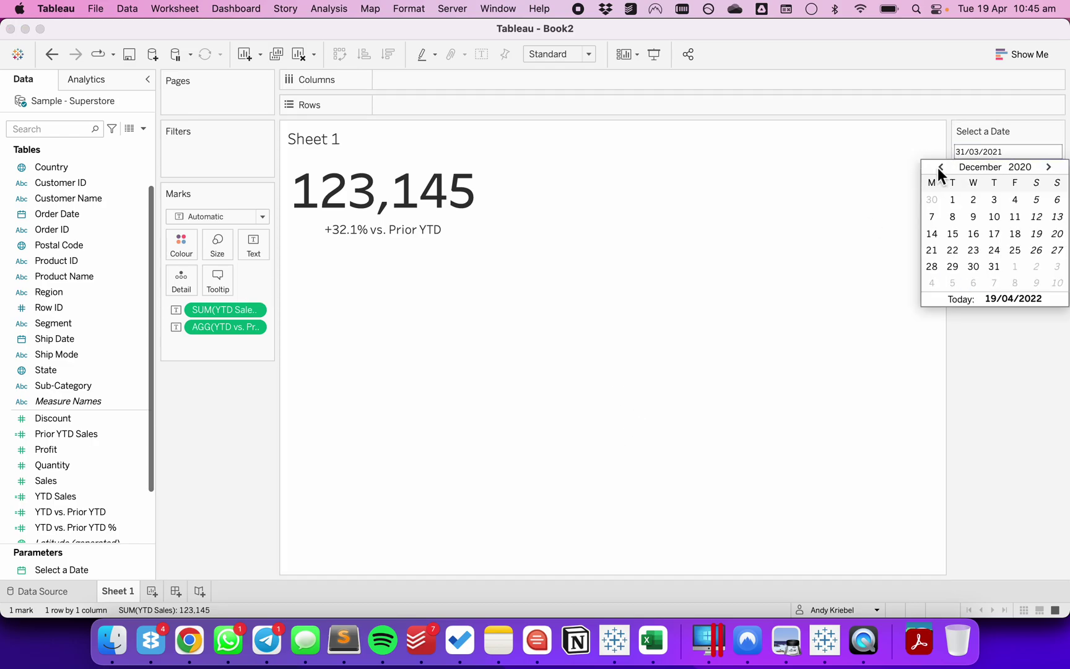
click(994, 200)
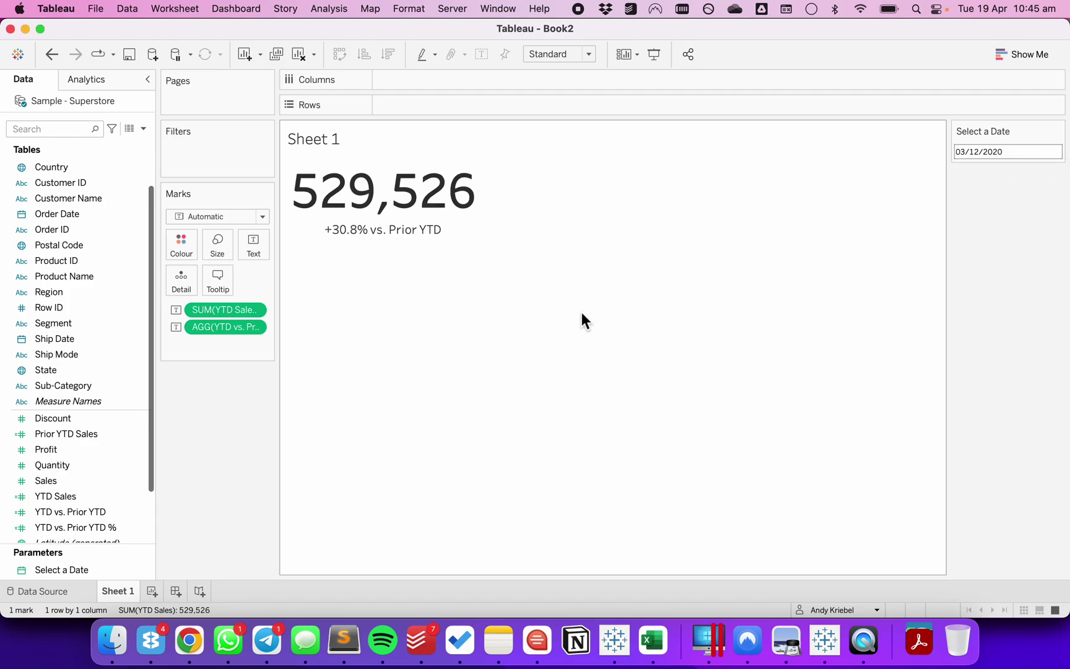
mouse_move(338, 212)
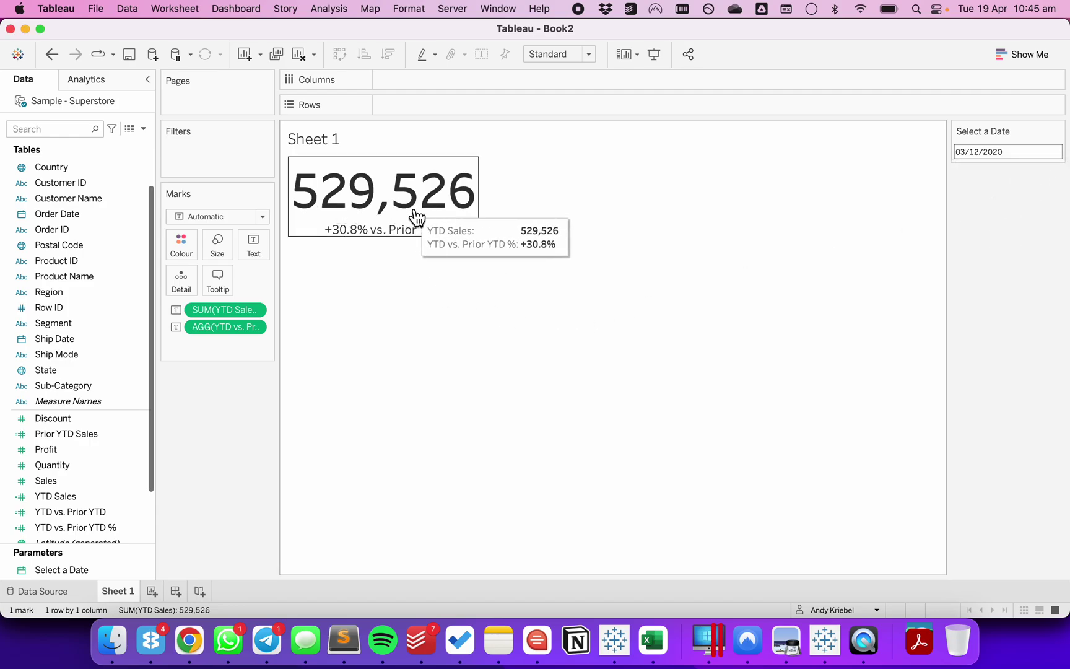
mouse_move(367, 241)
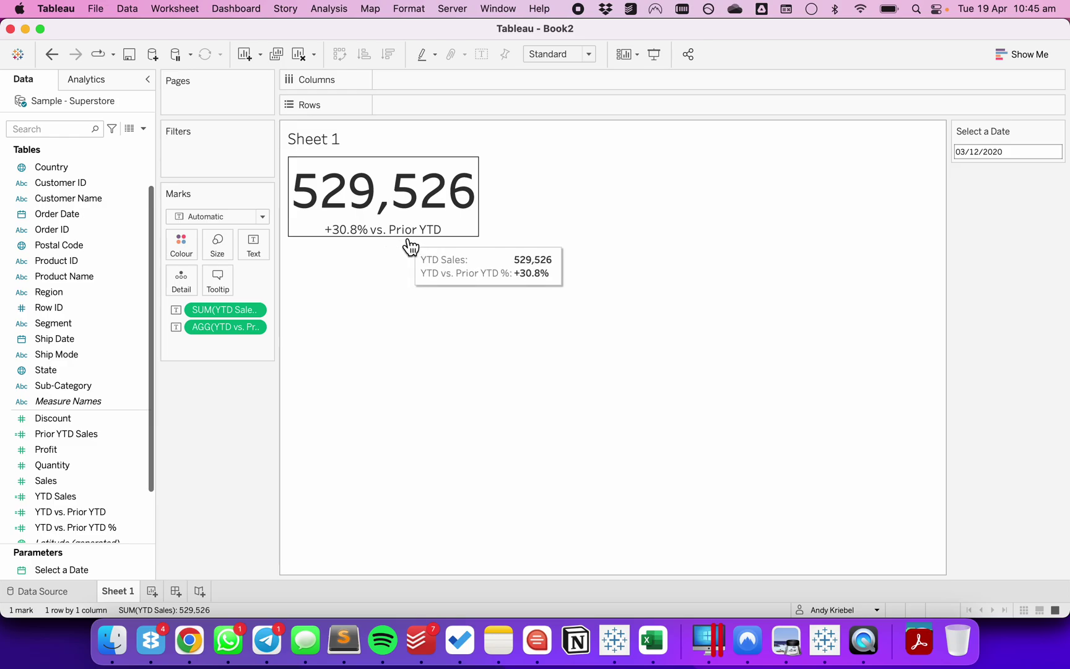